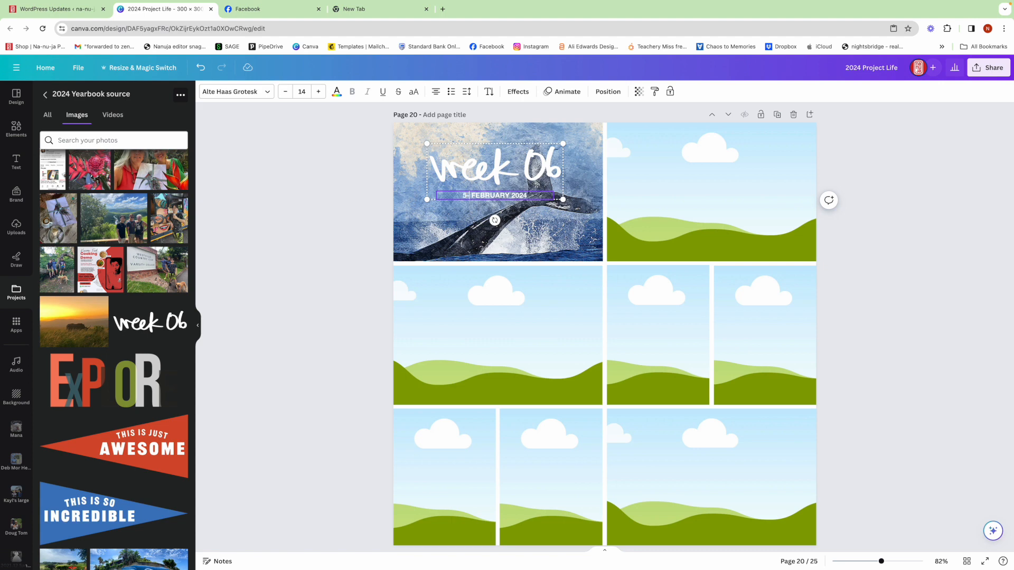
Complete the date line as 5-11 FEBRUARY 2024 and remove the whale photo from the week 06 frame.
type("11")
left_click(533, 230)
key("Delete")
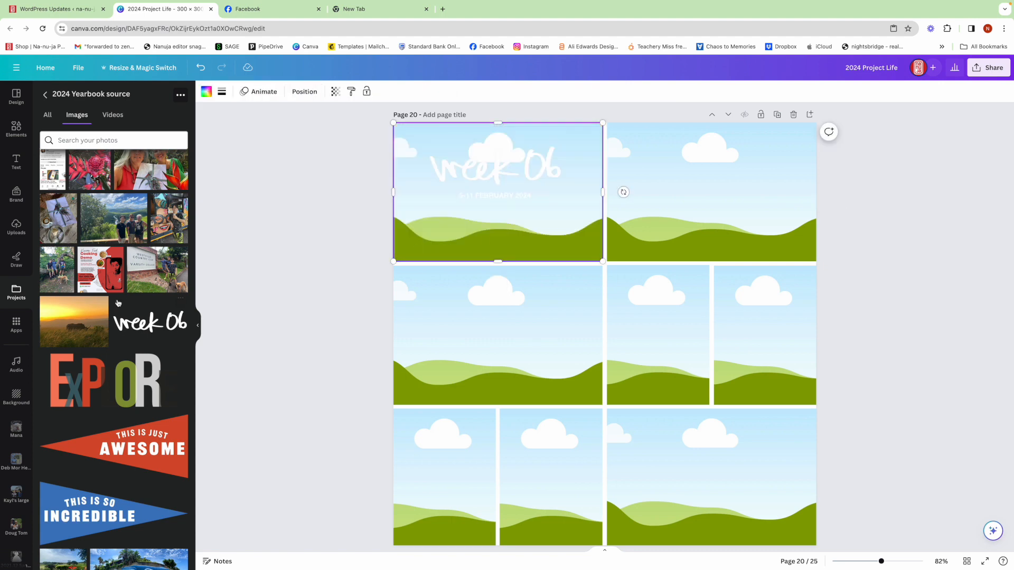
Fill the week 06 frame with the rhino-at-sunset photo and adjust its position within the crop.
left_click_drag(119, 302, 434, 207)
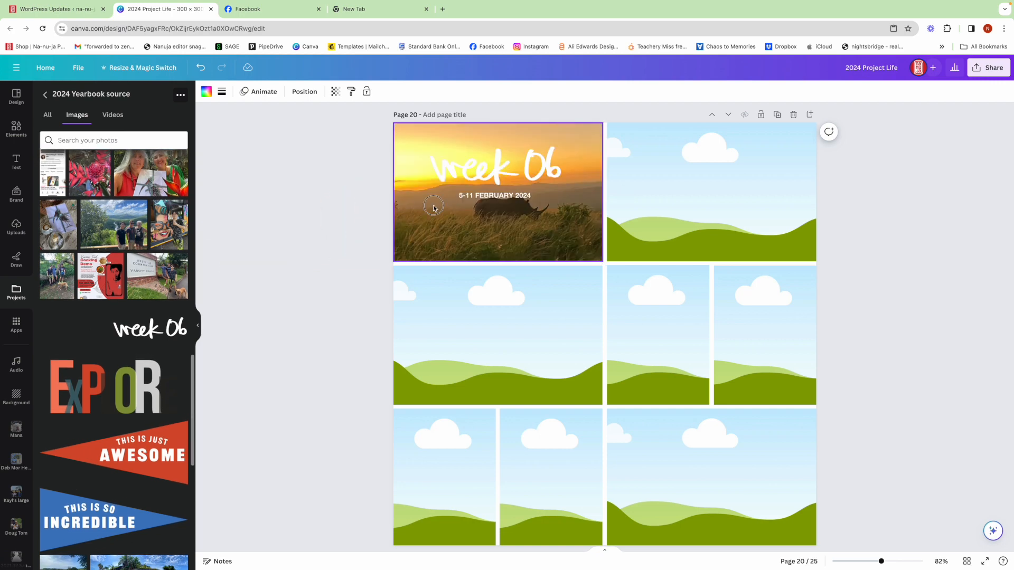
double_click(525, 224)
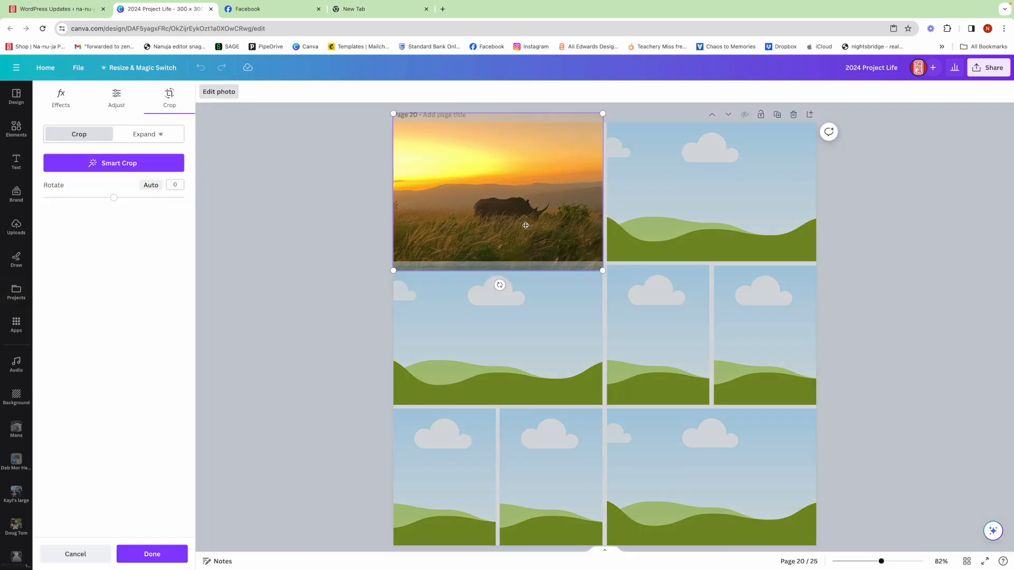
left_click(306, 242)
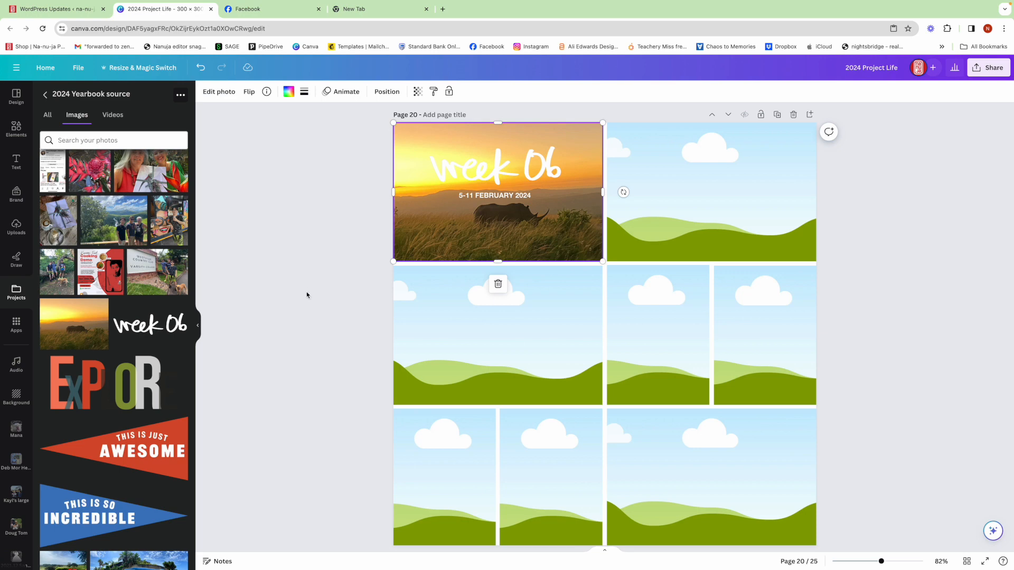
left_click(322, 293)
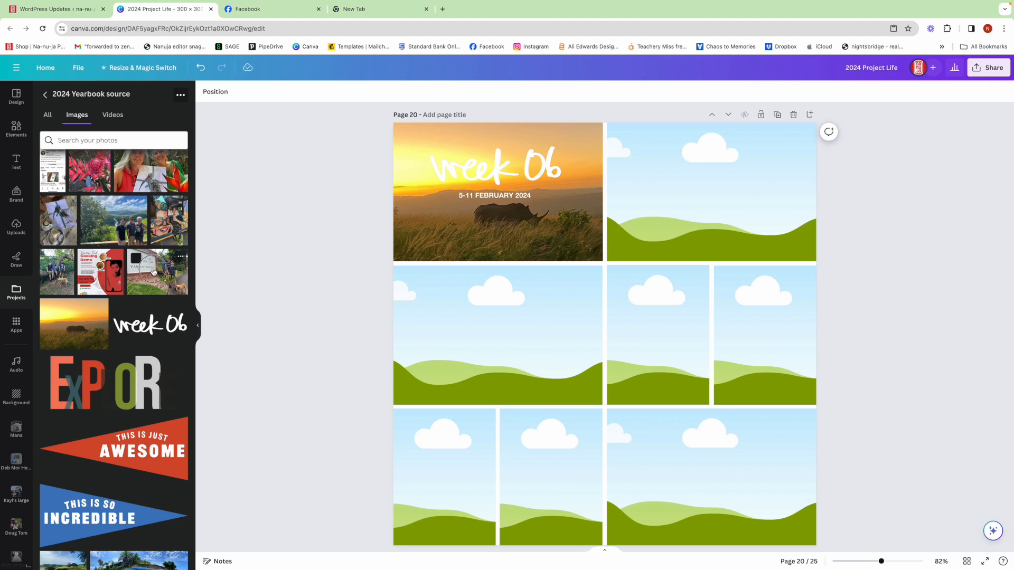
Fill the middle row's three frames with the country club sign, group-by-the-tree and painted mural photos, from left to right.
left_click_drag(153, 272, 497, 335)
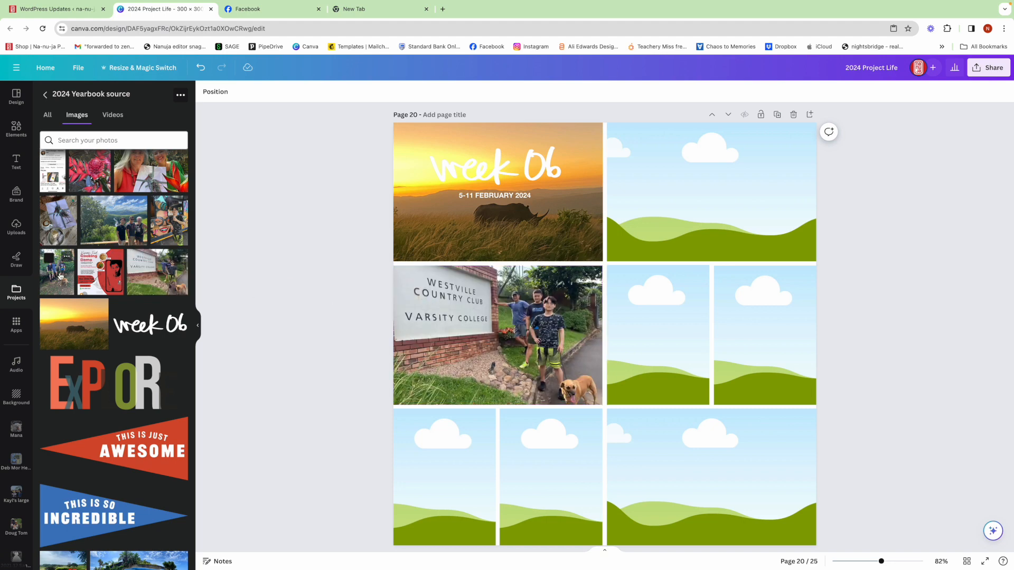
left_click_drag(61, 275, 658, 335)
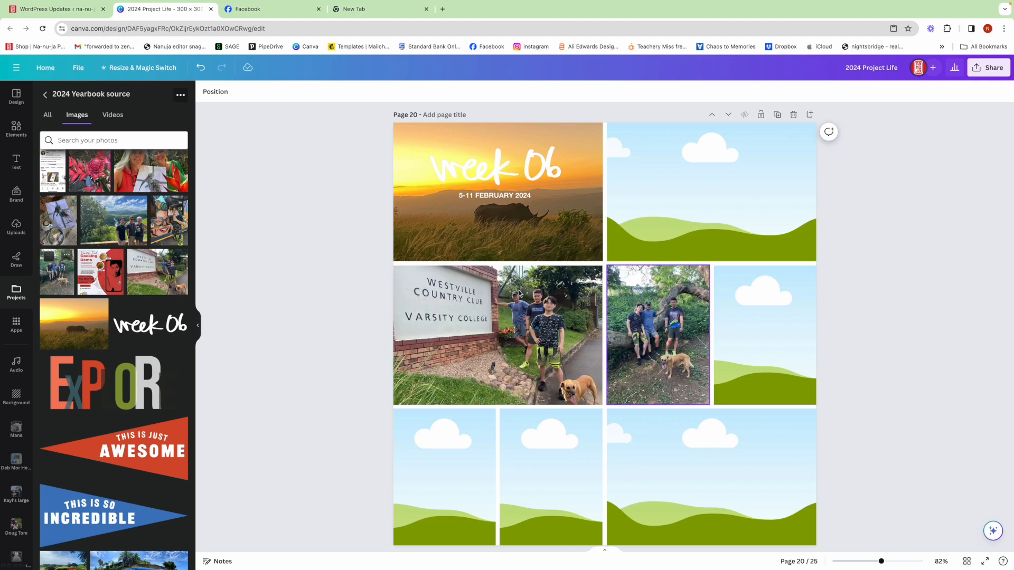
left_click_drag(174, 224, 724, 295)
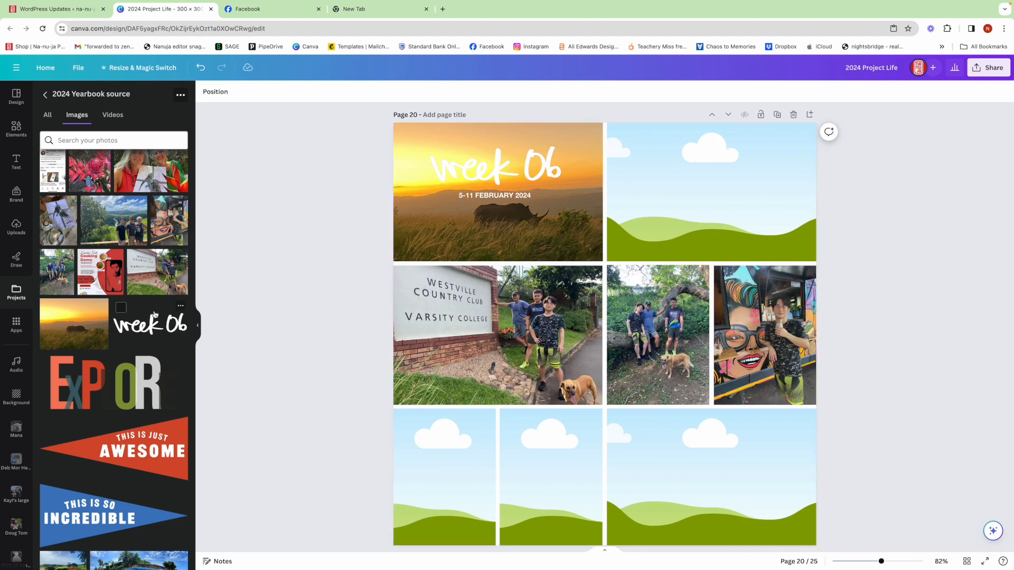
Place the red flower photo in the wide frame of the bottom row and reposition it within its crop.
scroll(155, 314, "up", 2)
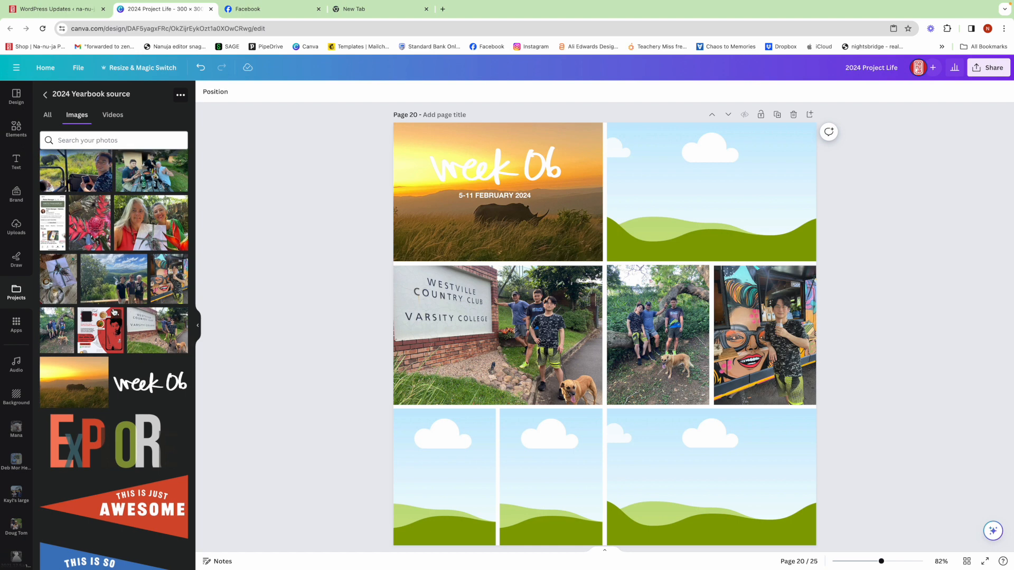
left_click_drag(89, 230, 704, 454)
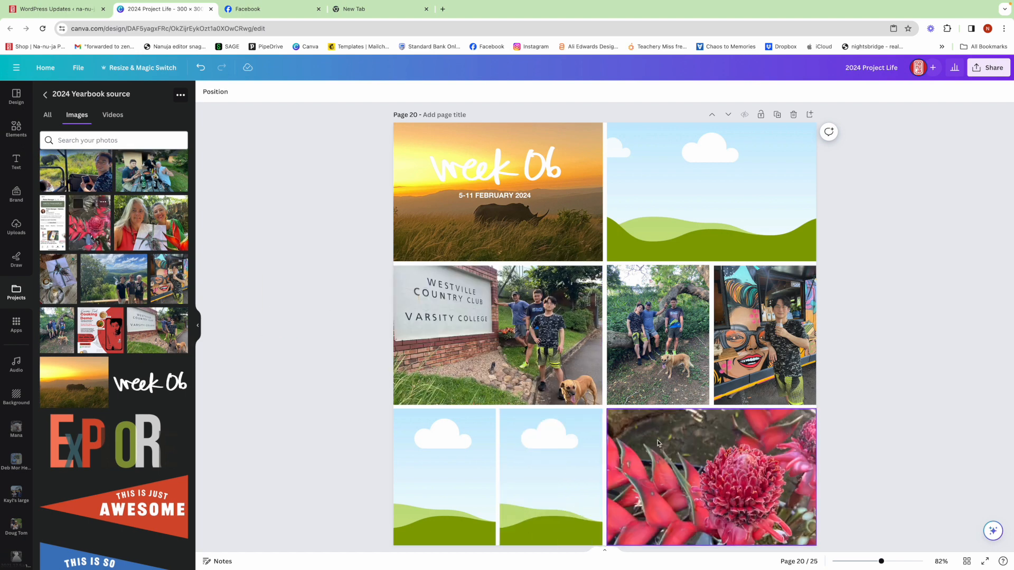
double_click(704, 454)
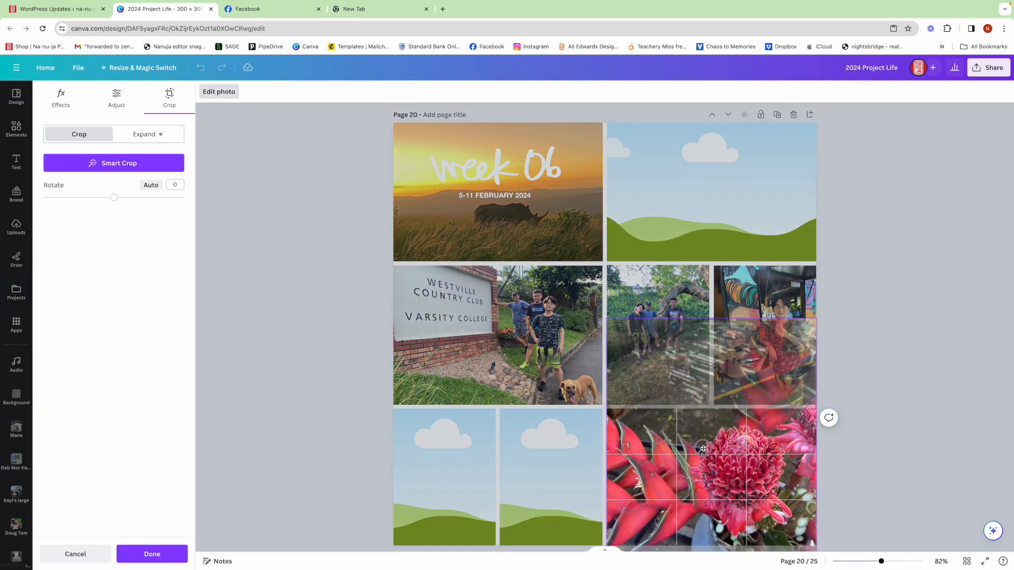
left_click(909, 455)
Place the two-people-with-drawing photo in the bottom row's middle frame, cropped to the smiling person in green beside the red flower.
left_click_drag(157, 214, 565, 451)
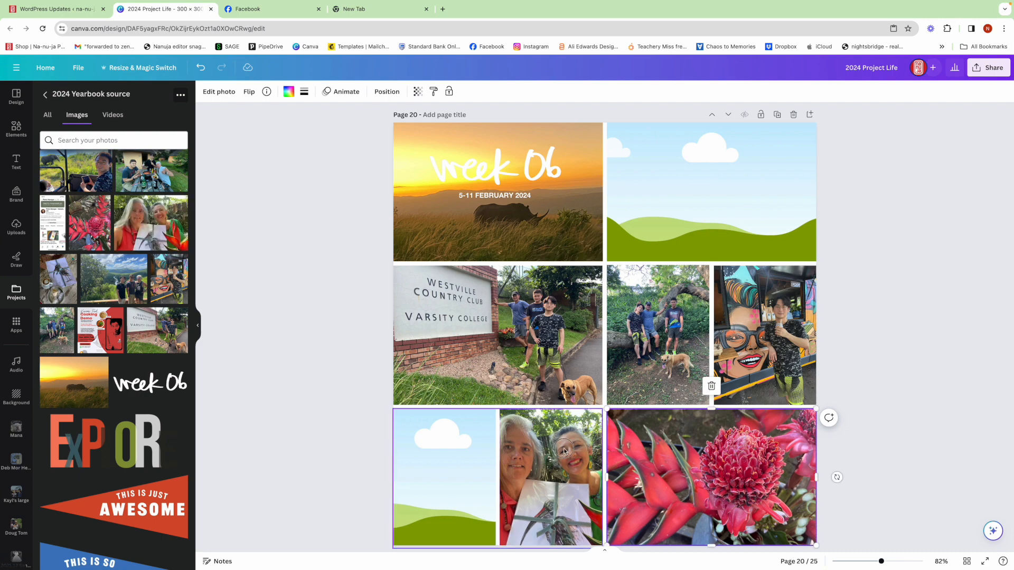
double_click(564, 450)
left_click_drag(457, 410, 420, 378)
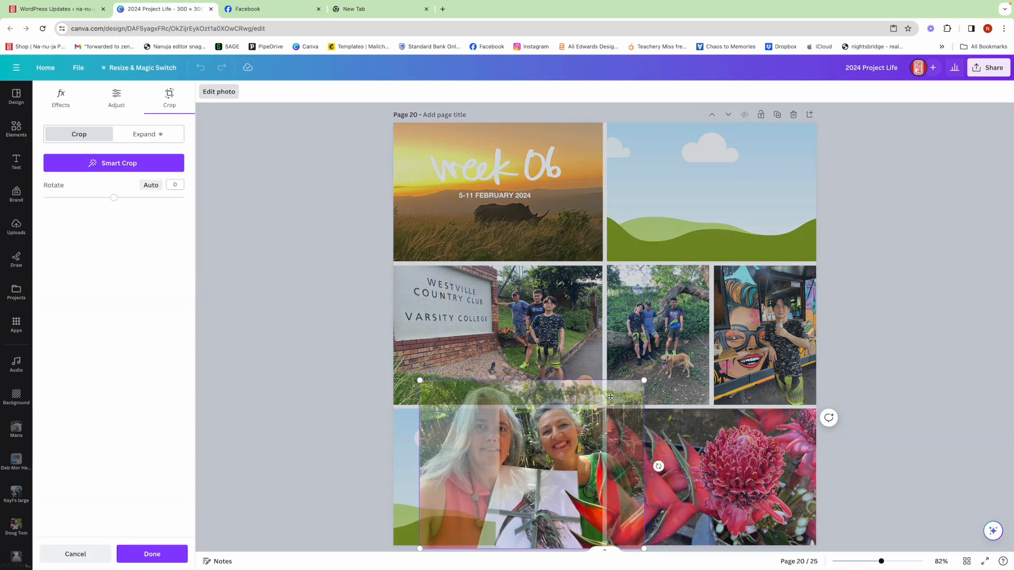
left_click_drag(641, 381, 629, 391)
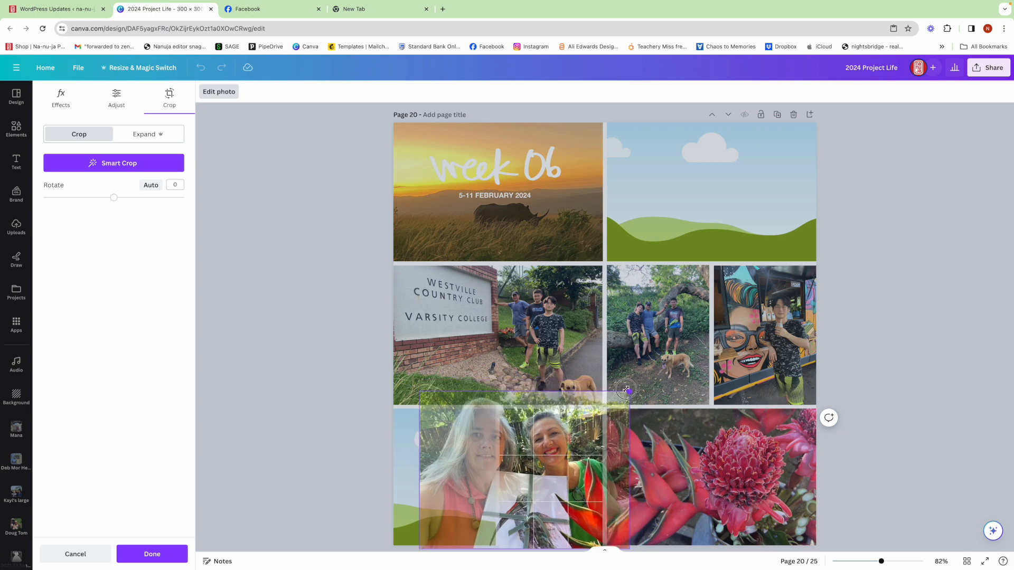
left_click_drag(582, 472, 563, 472)
left_click(347, 441)
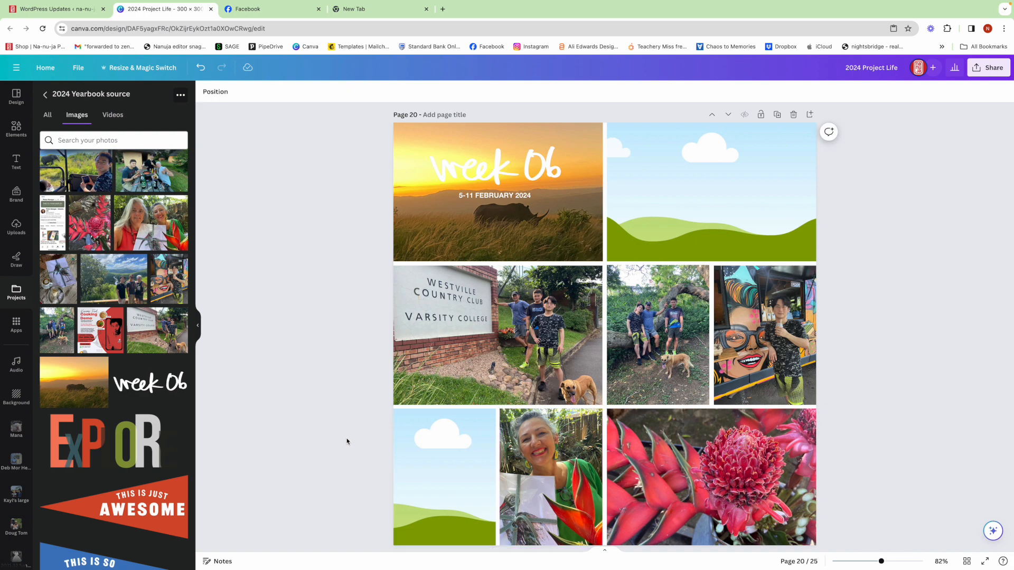
Place the swimming pool photo in the empty bottom-row frame and shift its crop to centre the swimmer.
scroll(144, 290, "down", 10)
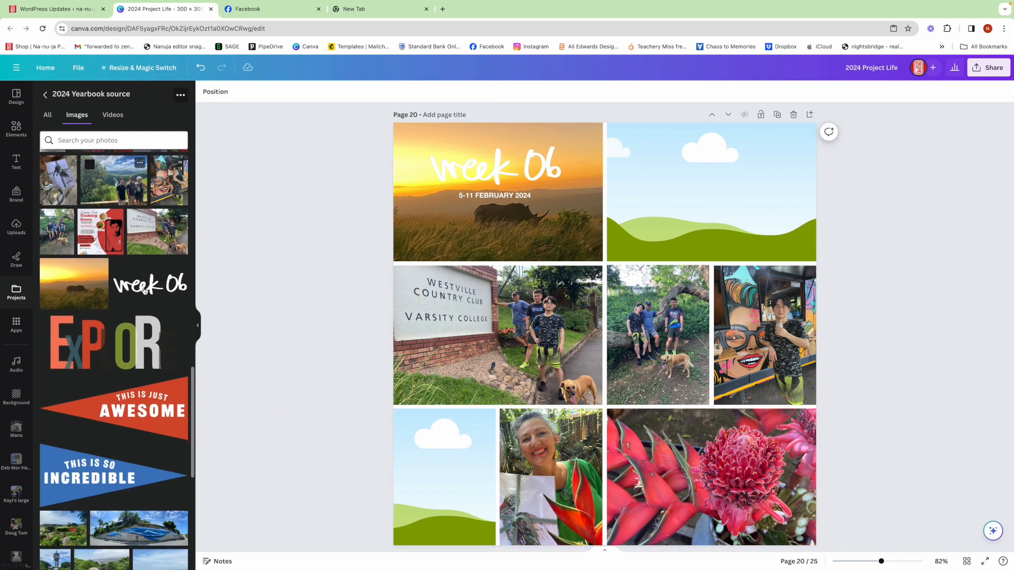
scroll(144, 290, "up", 3)
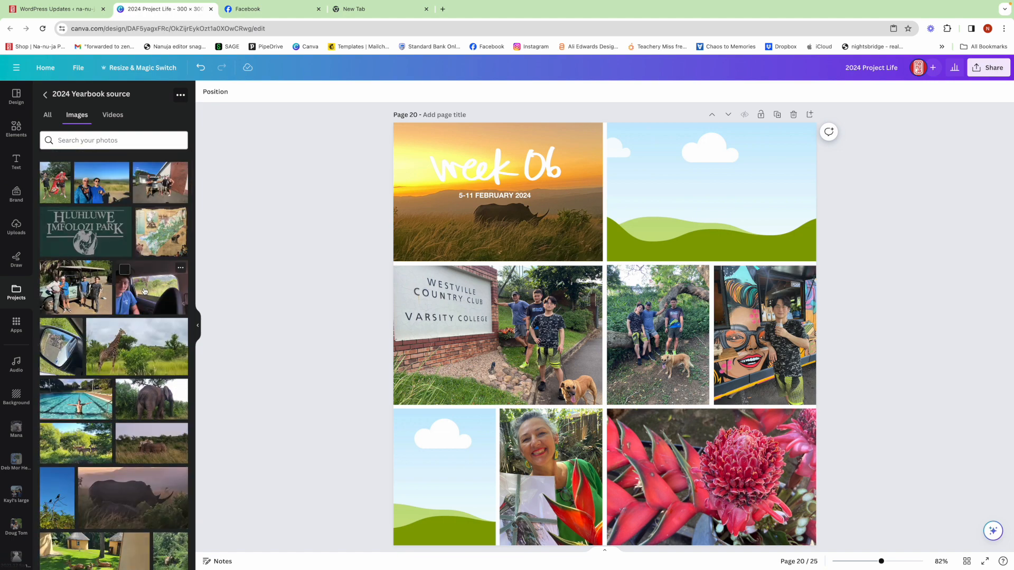
scroll(144, 290, "down", 1)
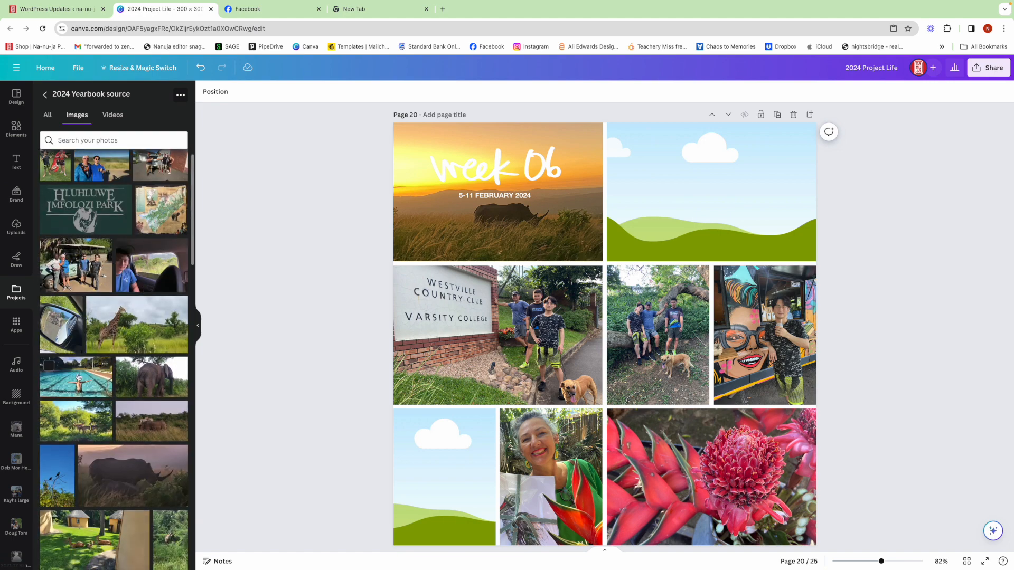
left_click_drag(77, 380, 441, 454)
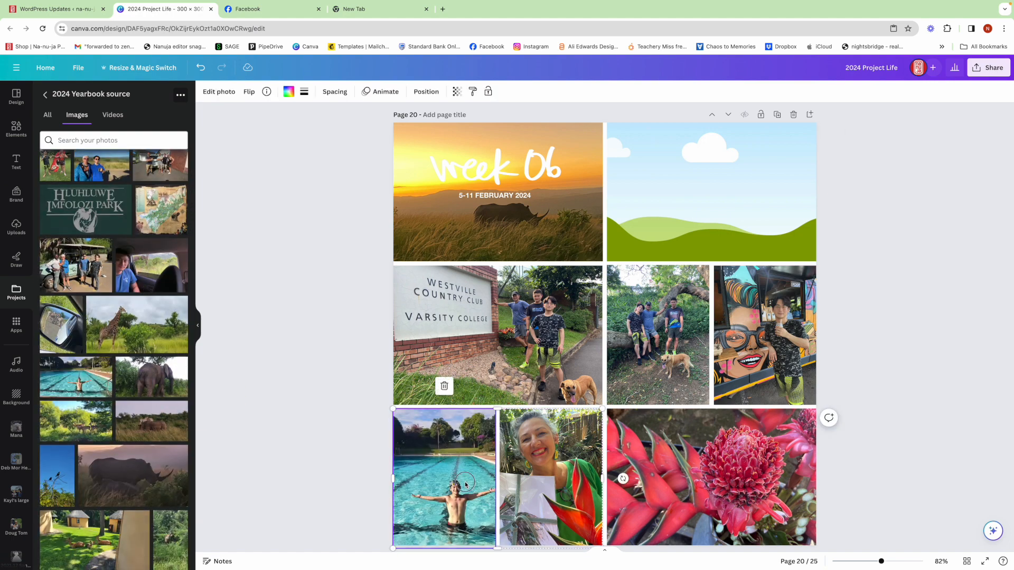
double_click(465, 485)
mouse_move(464, 494)
left_mouse_down()
mouse_move(441, 495)
mouse_move(451, 491)
left_mouse_up()
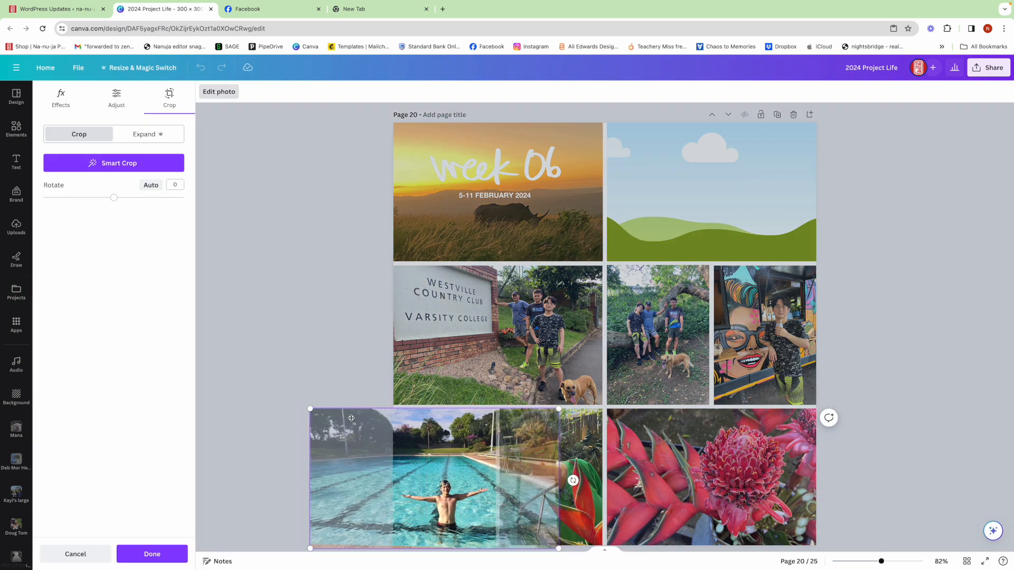
left_click(356, 379)
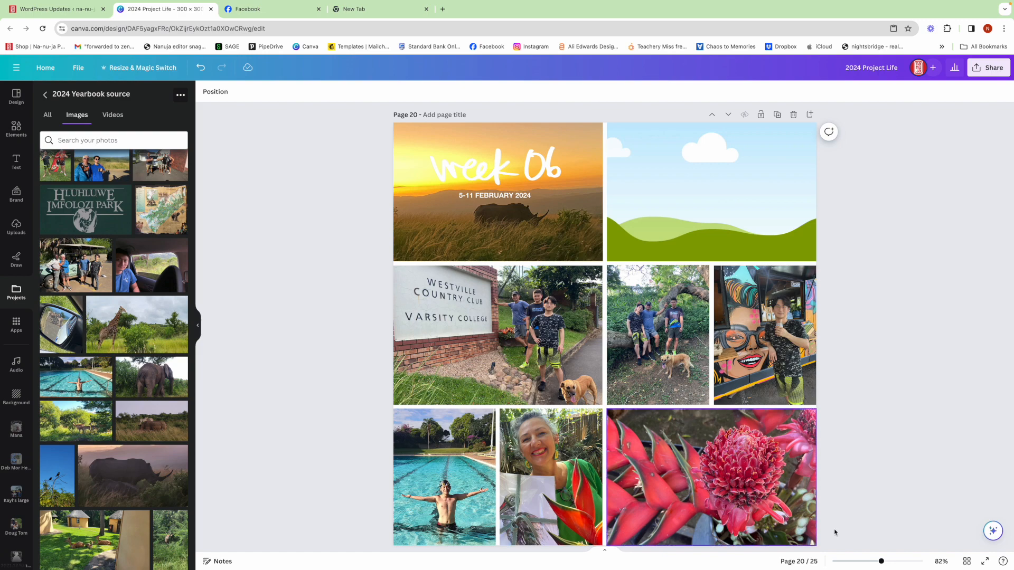
Replace the wide empty frame beside the week 06 header with copies of the two narrow middle-row frames.
left_click(749, 195)
key("Delete")
left_click(744, 340)
left_click_drag(743, 340, 737, 193)
left_click(907, 305)
left_click(679, 309)
left_click(760, 269)
left_click_drag(761, 269, 762, 270)
left_click(679, 218)
left_click_drag(678, 218, 678, 216)
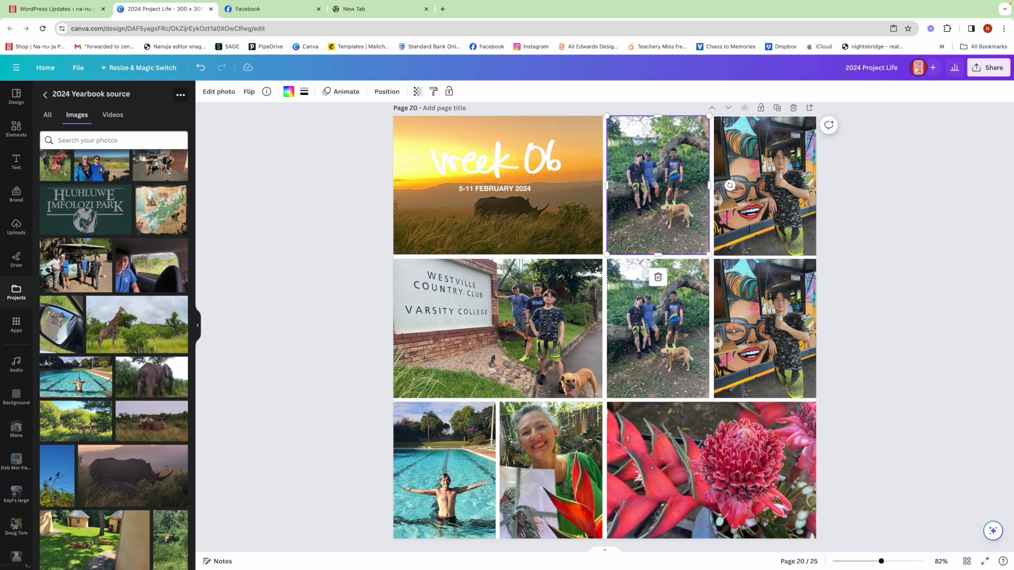
Remove the photos from the two copied frames in the top row, leaving empty placeholders.
key("Delete")
left_click(764, 224)
key("Delete")
left_click(874, 247)
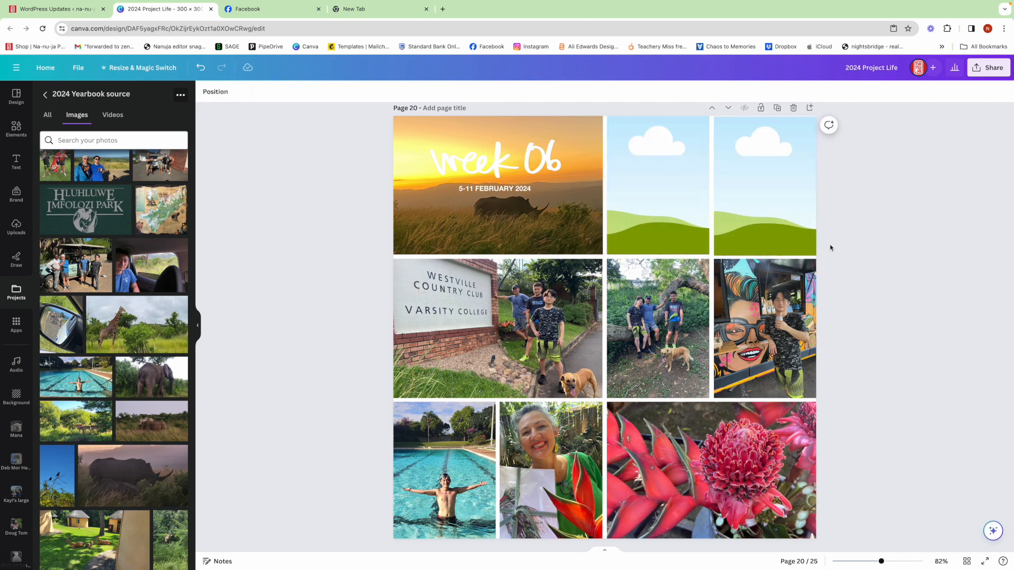
Fill the two empty top-row frames with the Thank You Mzansi poster and the Full Time match poster.
scroll(182, 306, "down", 10)
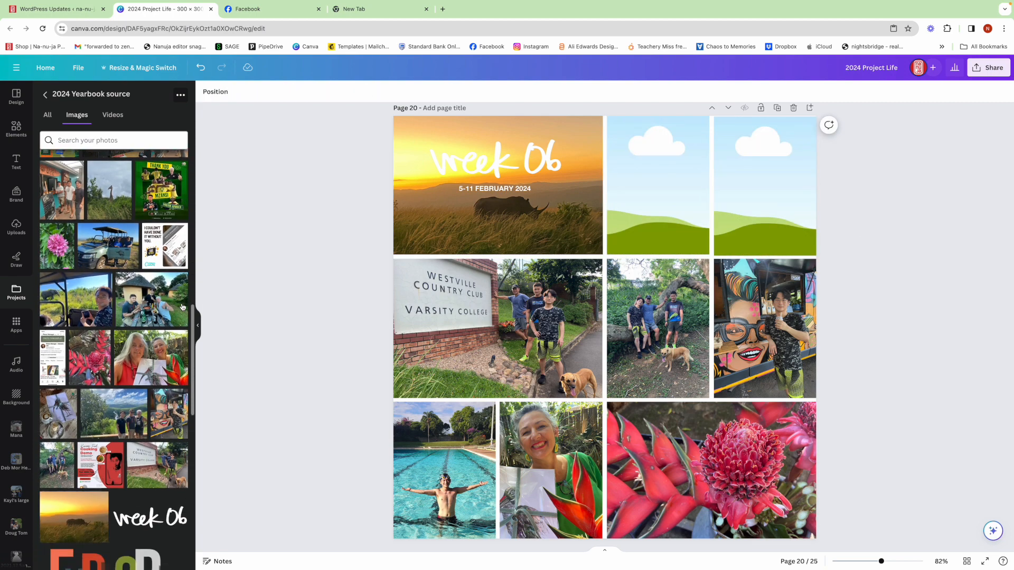
left_click_drag(161, 280, 661, 191)
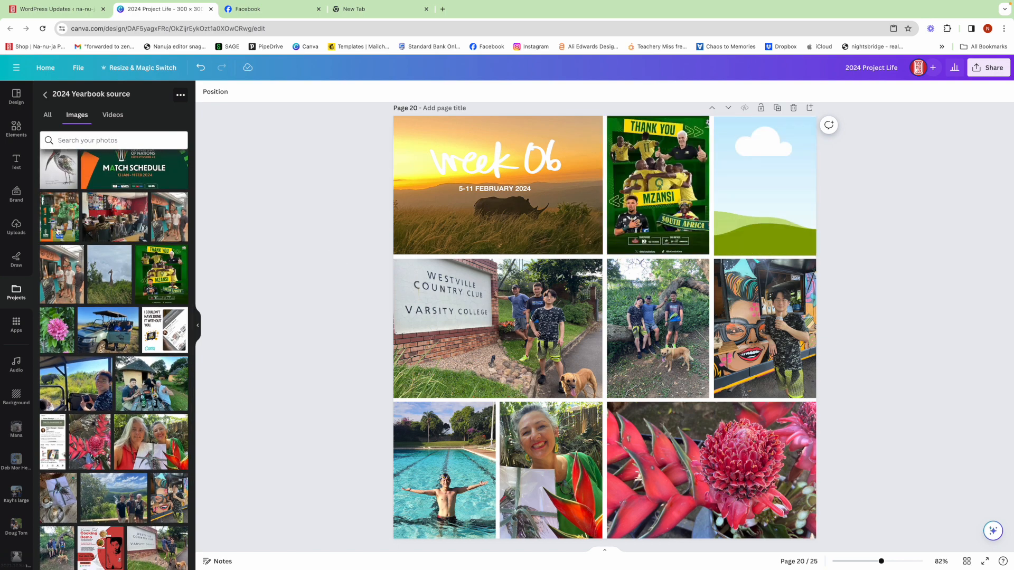
left_click_drag(60, 230, 759, 199)
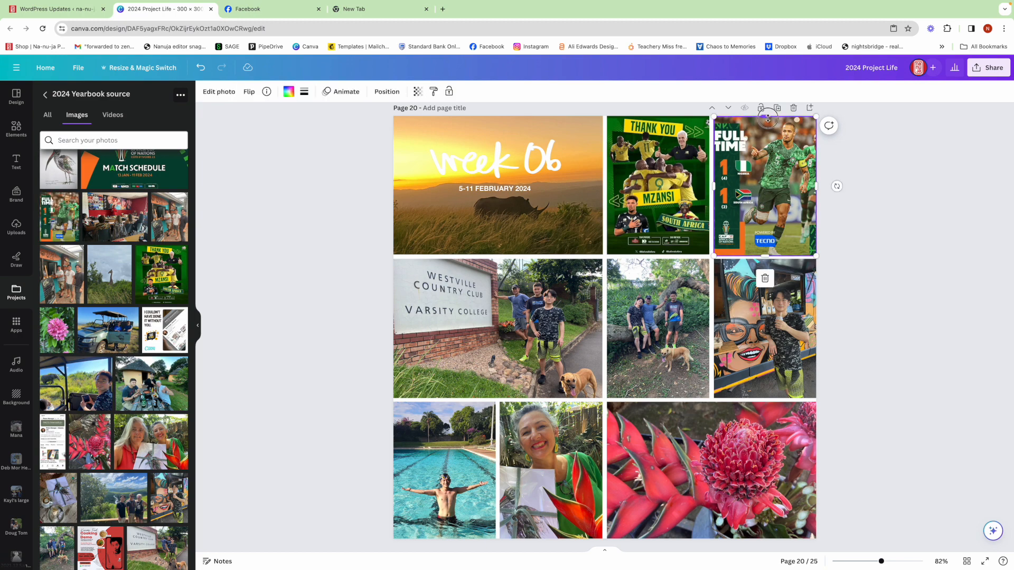
left_click(910, 215)
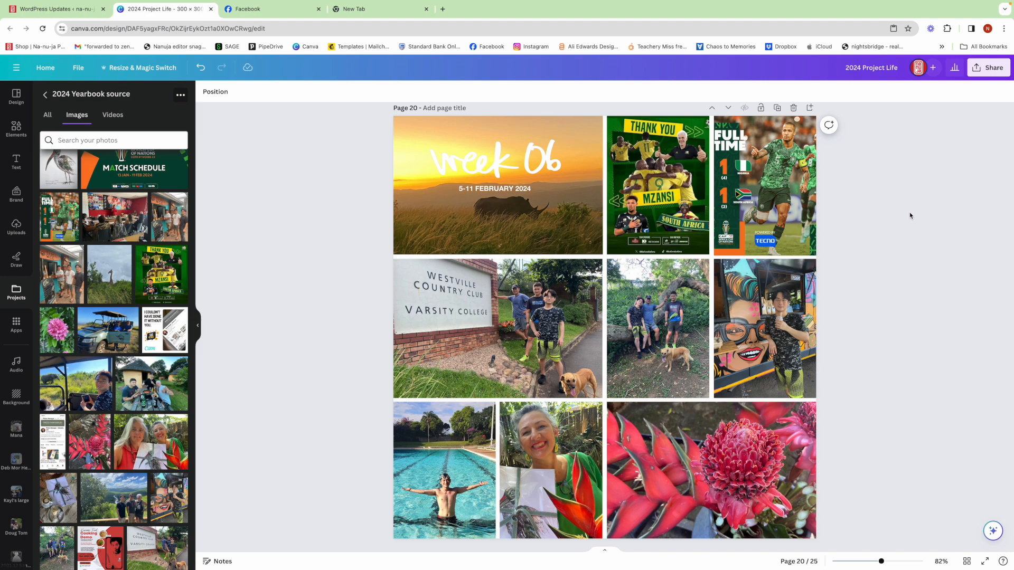
Add a new page after page 20 and place the ibis drawing on it, enlarged to full page height against the right edge.
left_click(809, 108)
scroll(52, 257, "up", 2)
left_click(51, 257)
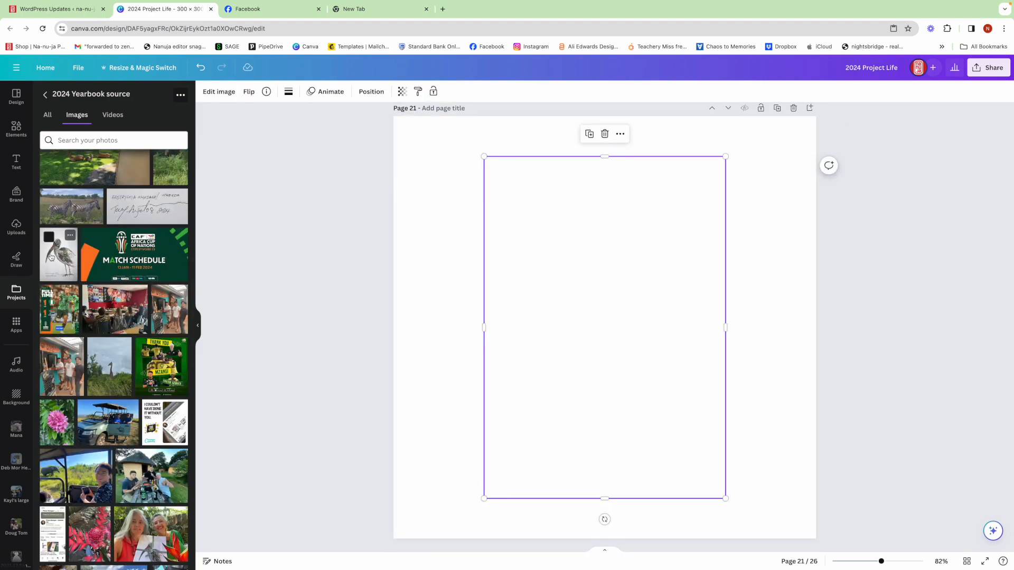
left_click_drag(611, 370, 697, 338)
left_click_drag(575, 457, 500, 523)
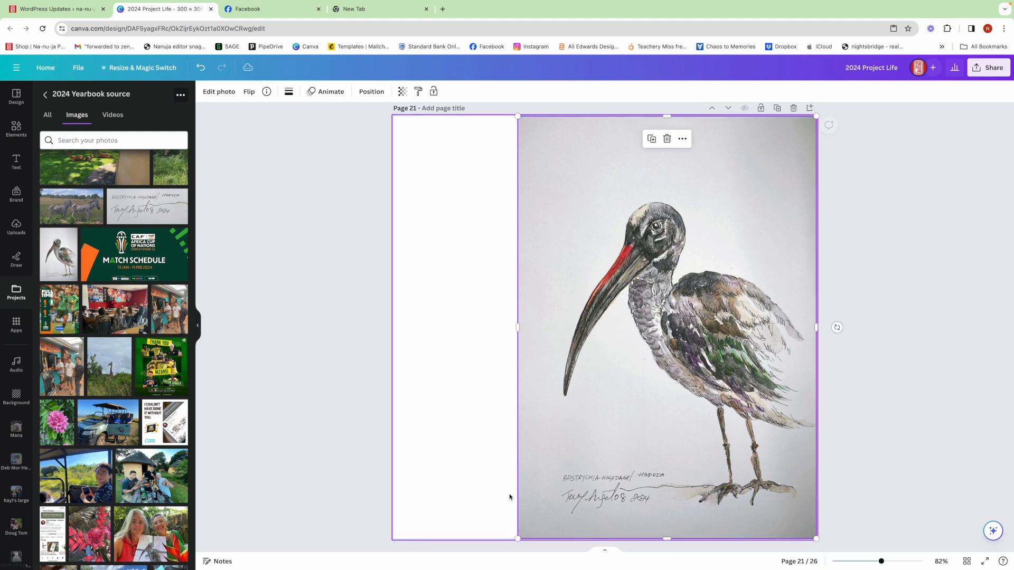
Remove the background of the ibis drawing with BG Remover.
left_click(215, 94)
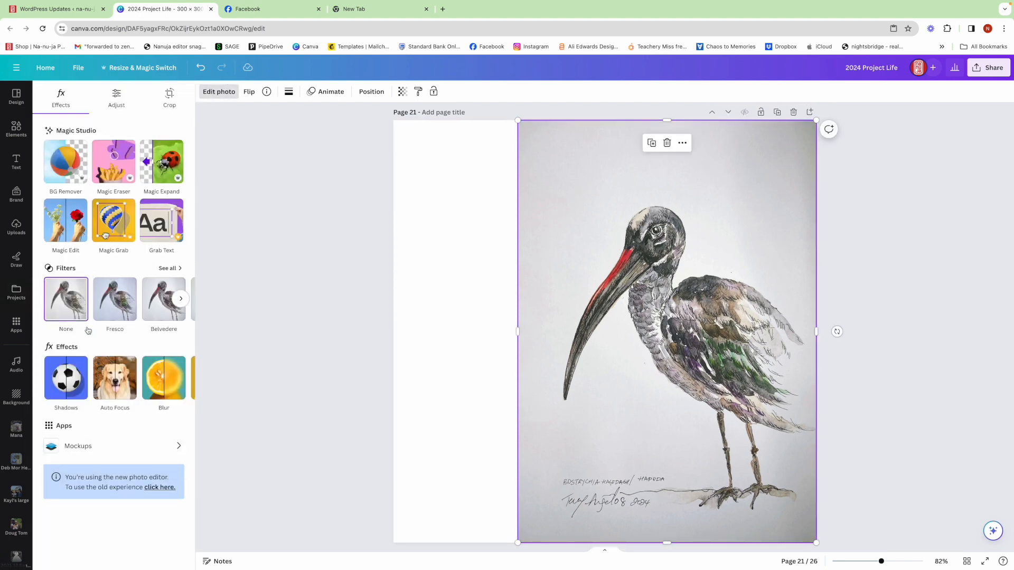
left_click(66, 164)
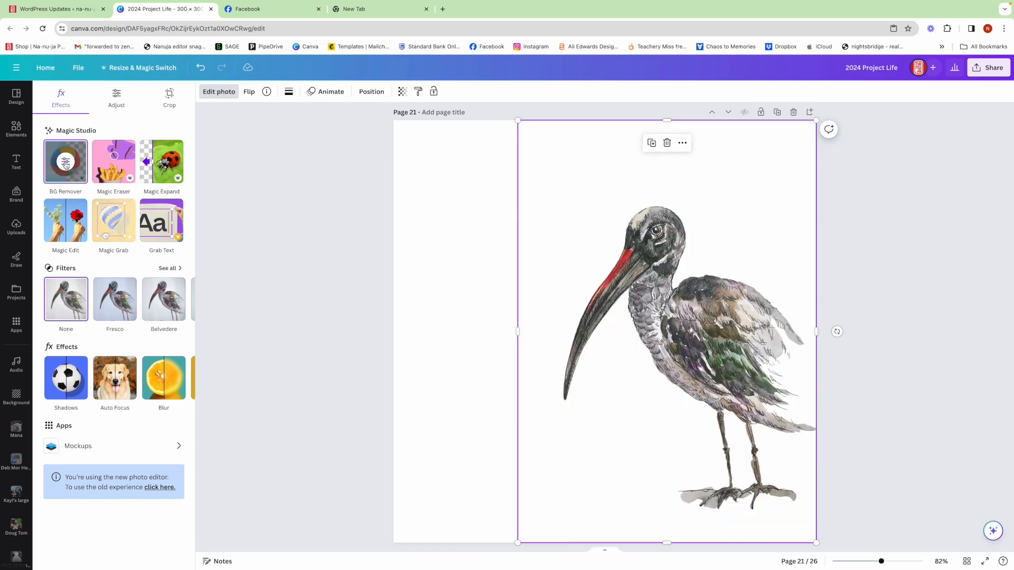
left_click(421, 200)
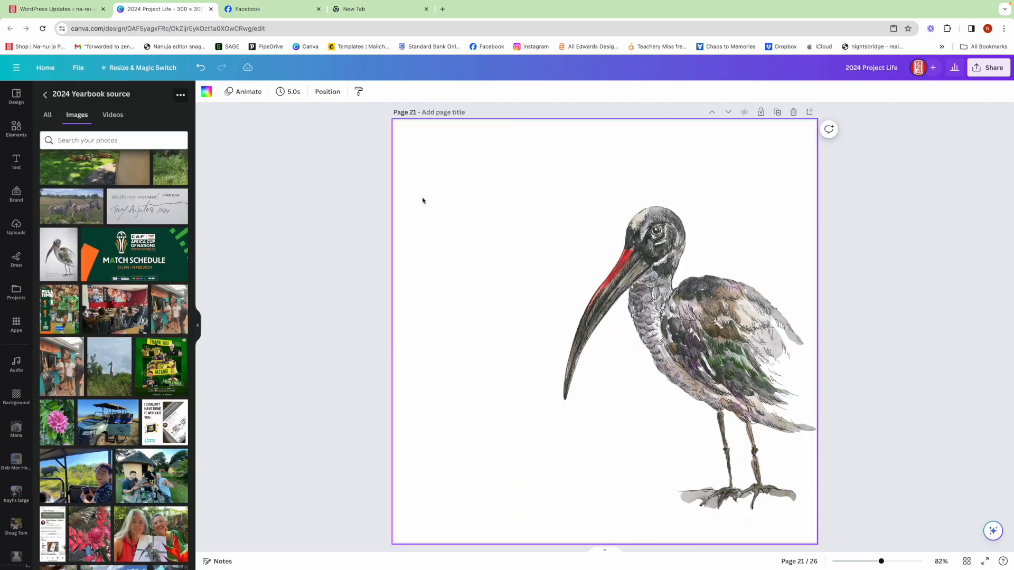
Add the handwritten signature image beside the ibis's feet, sized to match the drawing, and remove its background with BG Remover.
left_click(134, 208)
mouse_move(626, 337)
left_mouse_down()
mouse_move(611, 475)
mouse_move(648, 492)
left_mouse_up()
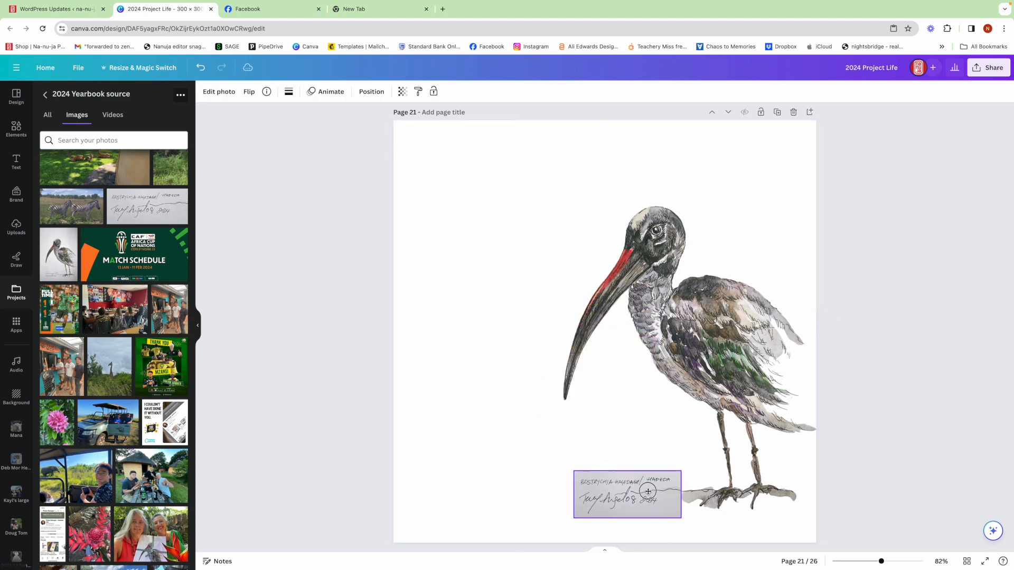
left_click(224, 94)
left_click(65, 173)
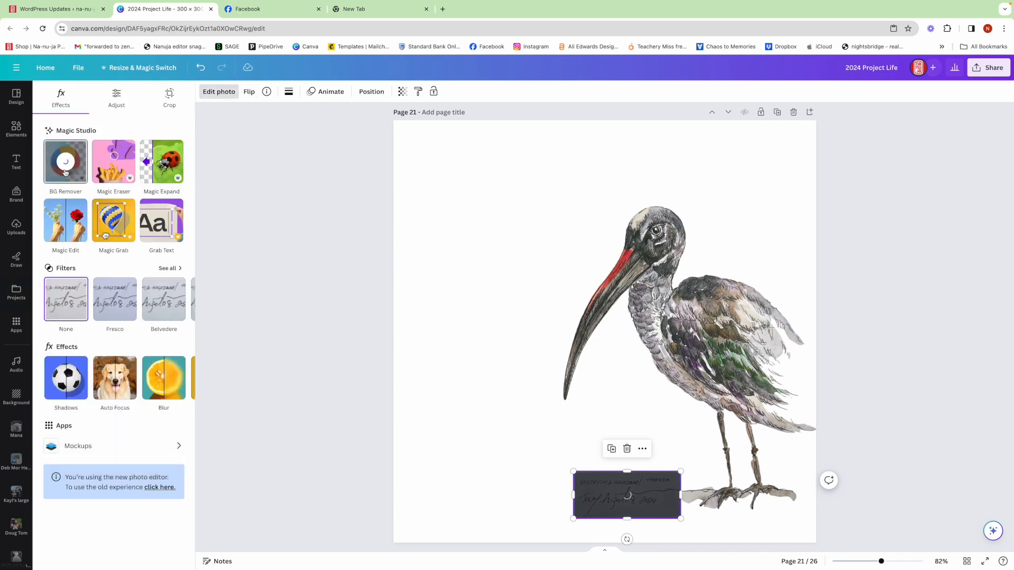
left_click(884, 303)
left_click(882, 300)
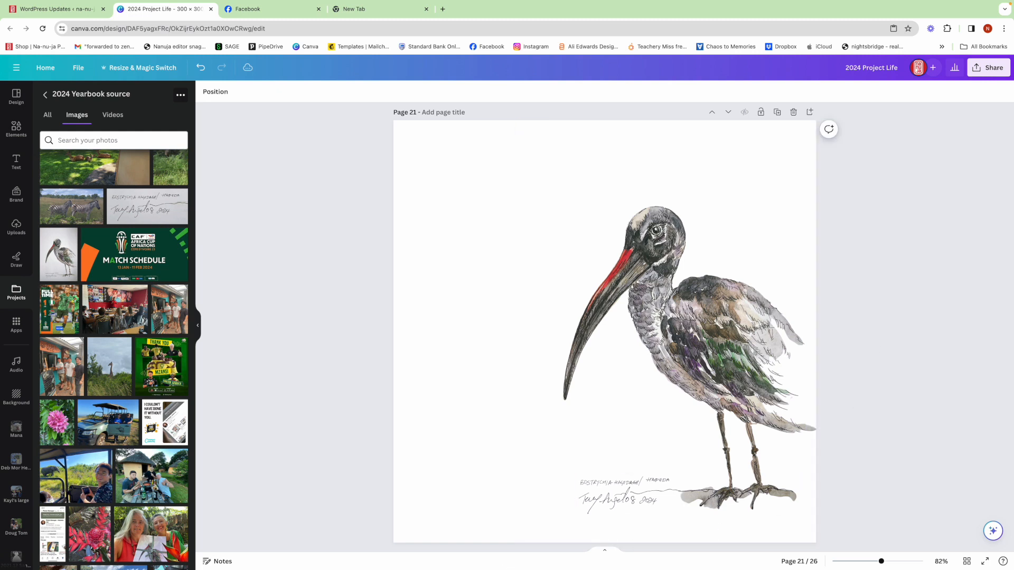
Copy the highlighted Hadeda paragraphs under 10.02.24 from the 2024 PROJECT LIFE note in Notes, and return to Chrome.
left_click(469, 549)
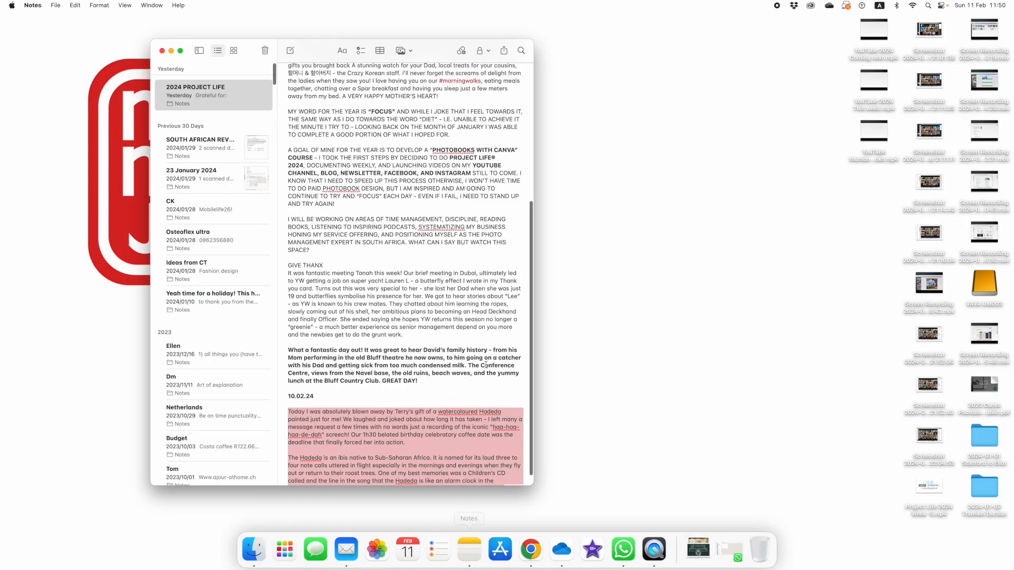
scroll(407, 419, "down", 1)
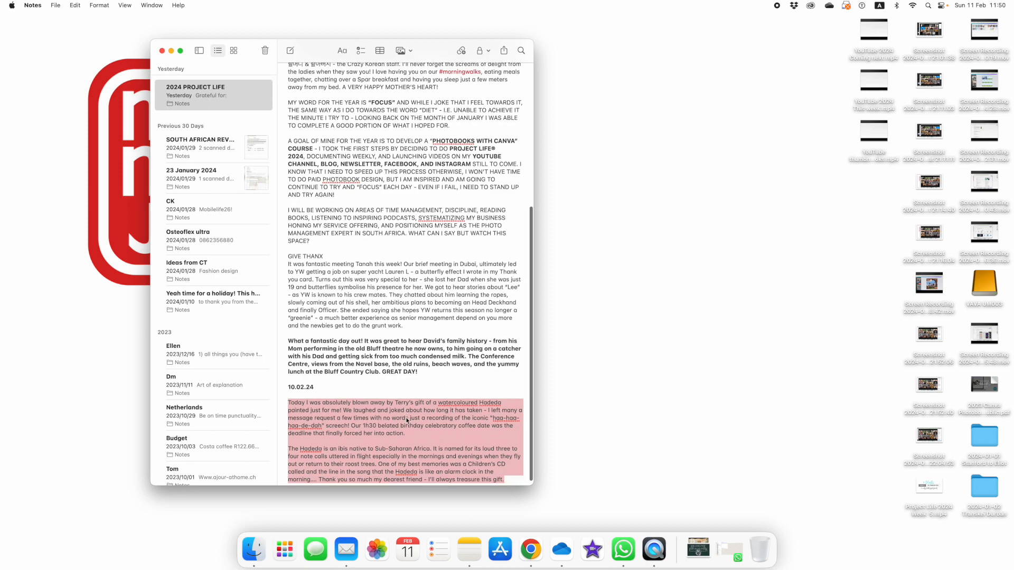
right_click(407, 420)
left_click(428, 288)
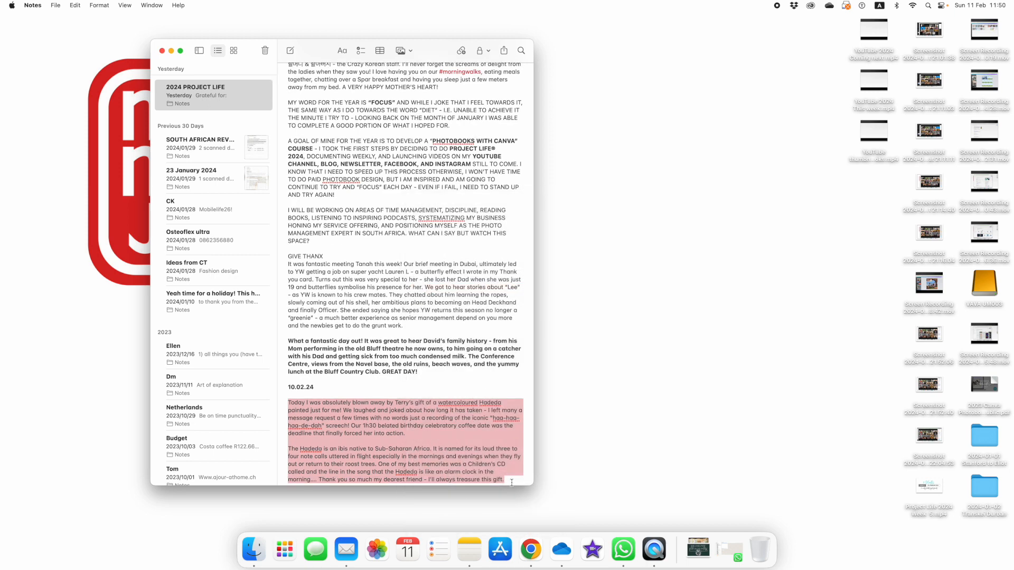
left_click(530, 549)
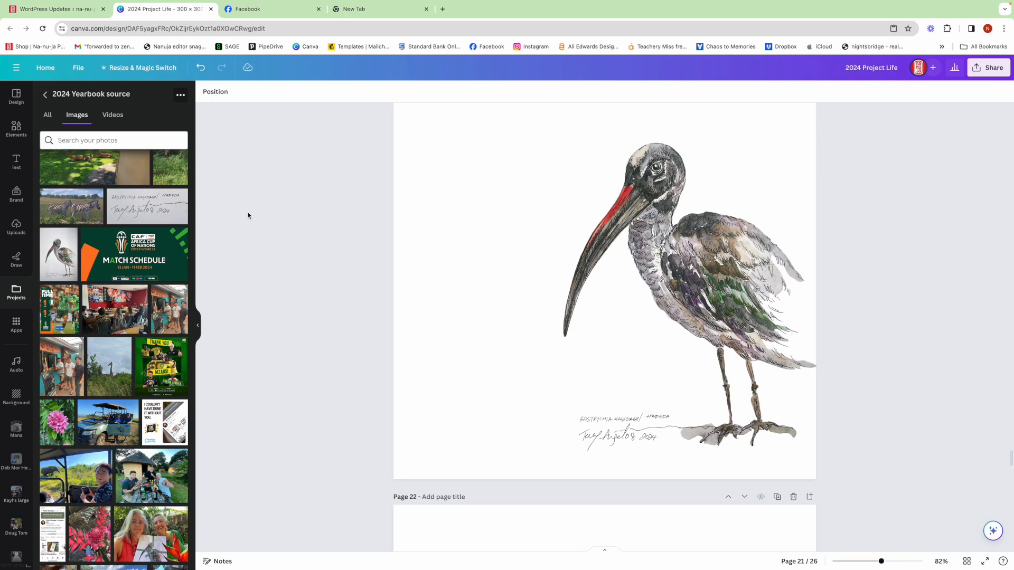
Add a heading text box to page 21 and move it to the empty area near the page's upper left corner.
scroll(423, 201, "up", 2)
left_click(16, 161)
left_click(123, 173)
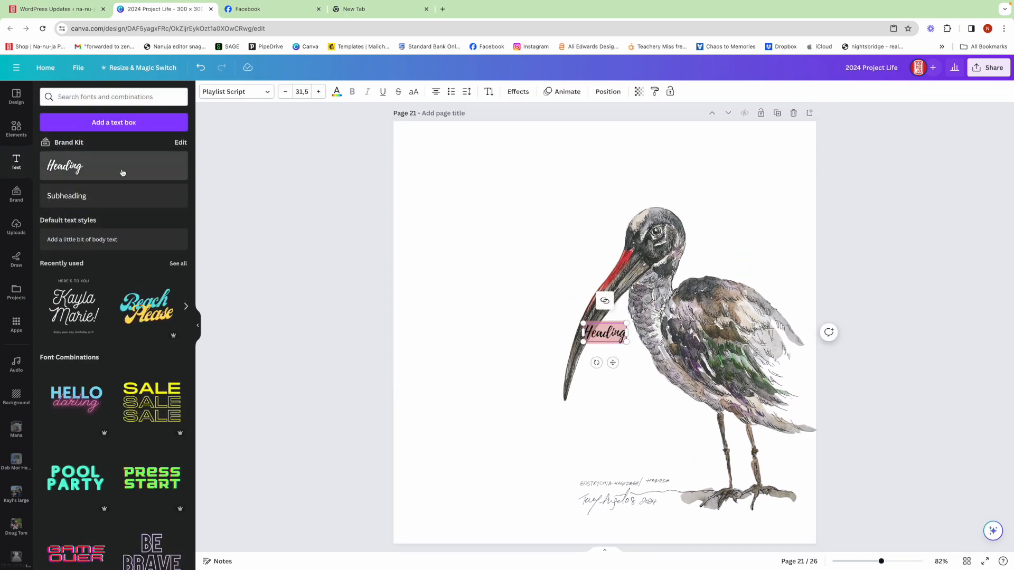
left_click_drag(612, 333, 471, 163)
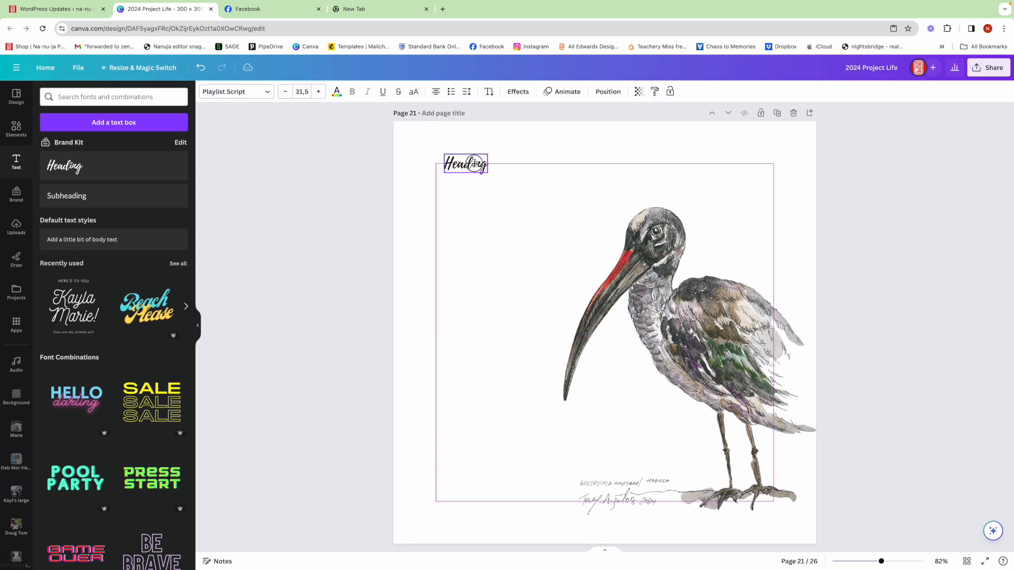
double_click(469, 162)
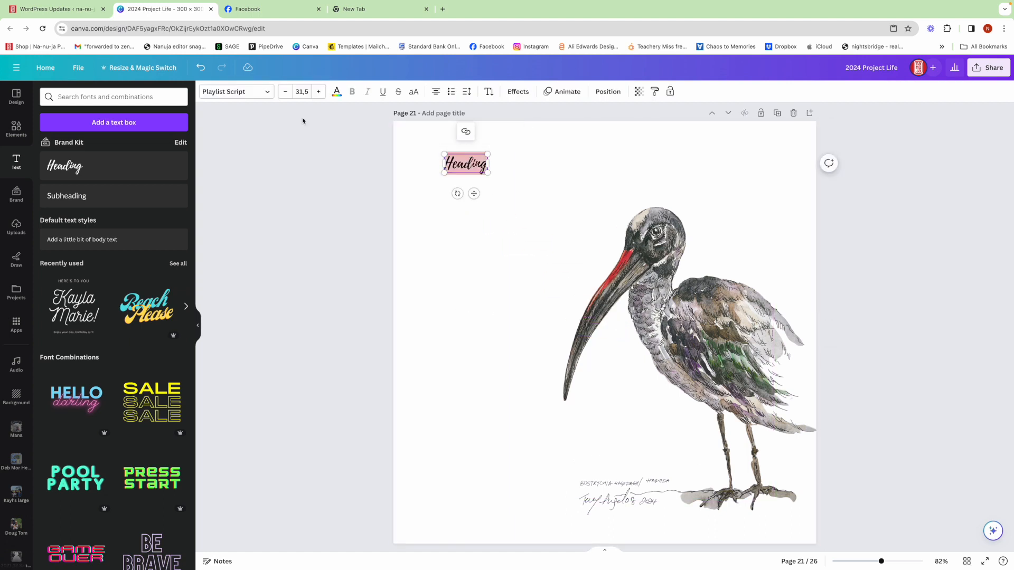
Set the heading's font to CK Ali's Hand and its size to 12.
left_click(236, 91)
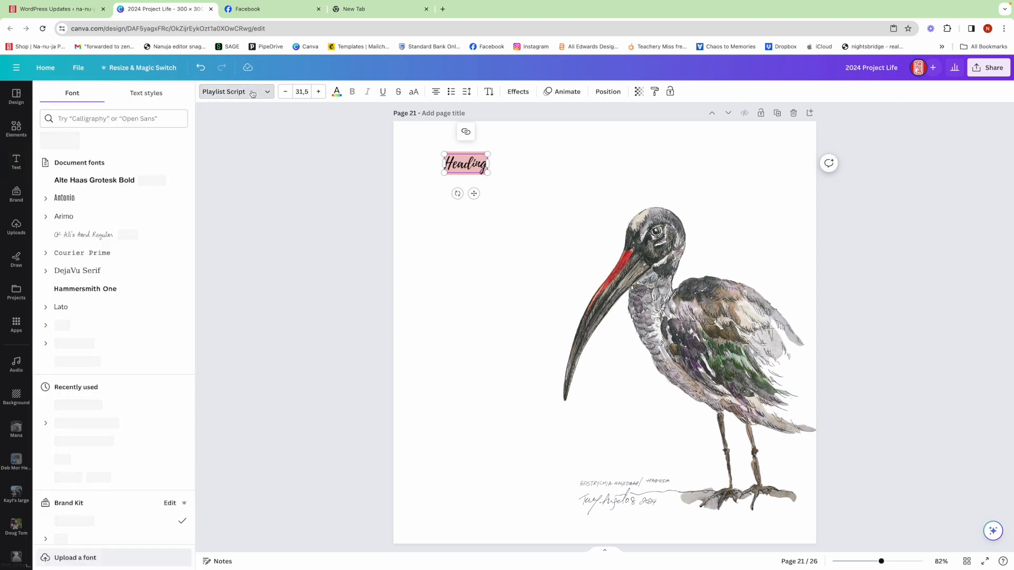
left_click(97, 238)
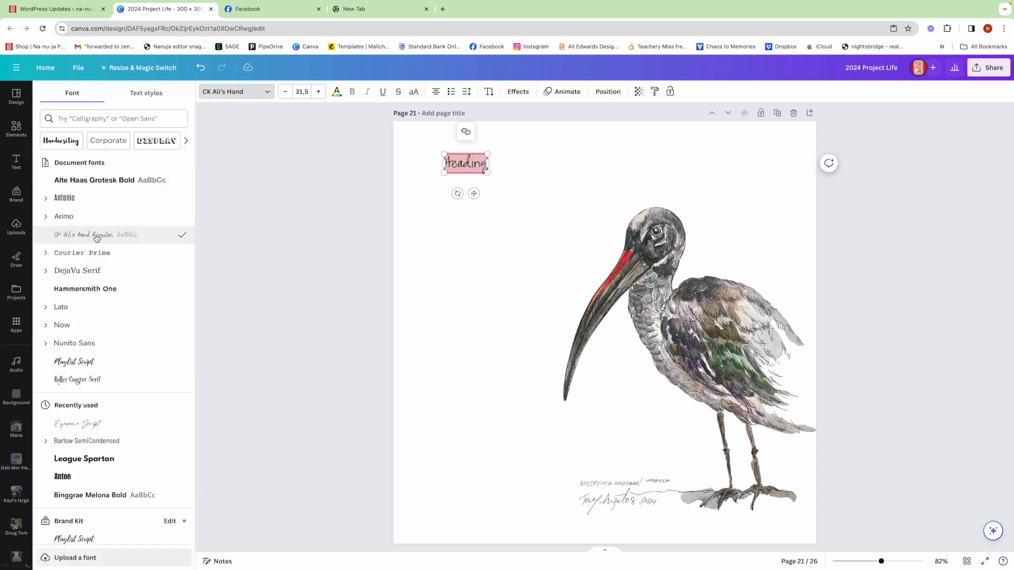
left_click(299, 92)
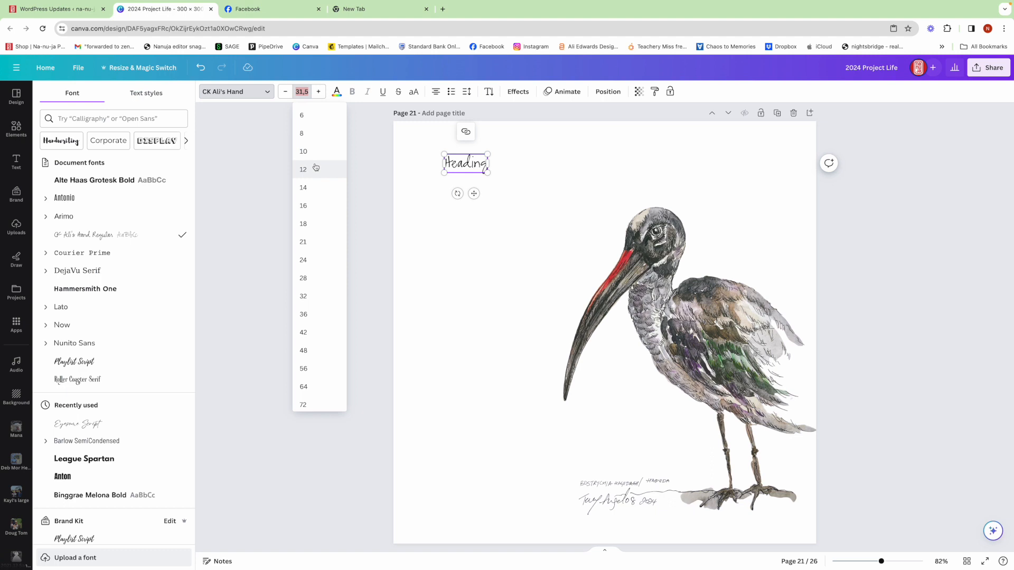
left_click(317, 165)
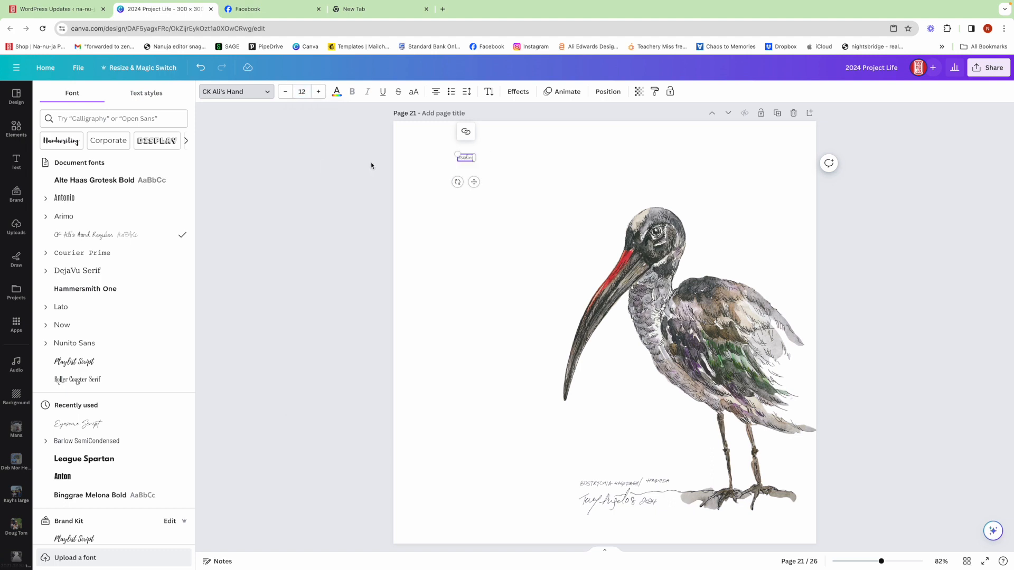
Replace the heading text with the copied Hadeda paragraphs and narrow the text box to a column about 49.5 wide.
double_click(466, 158)
key("ctrl+v")
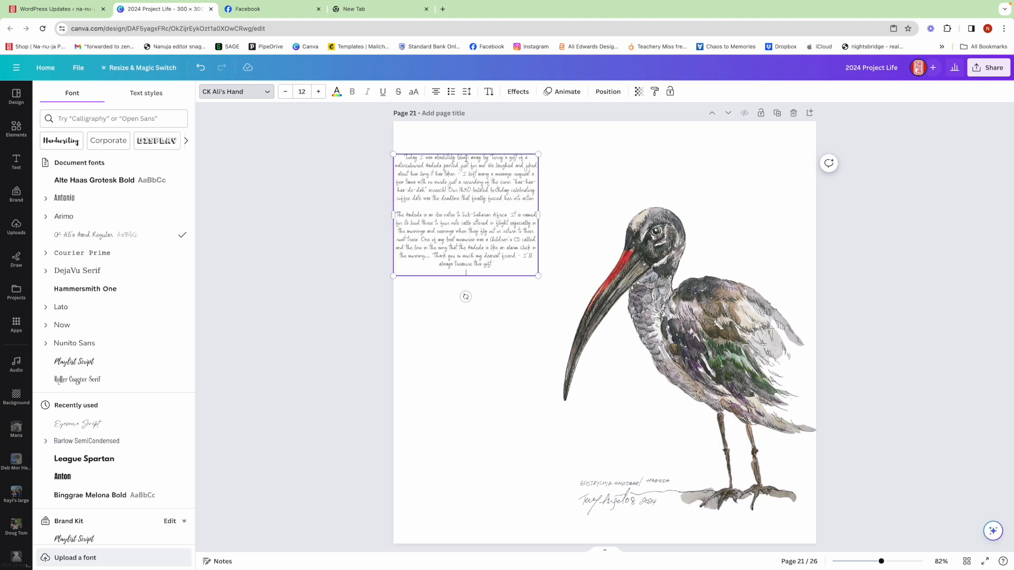
left_click_drag(391, 213, 441, 211)
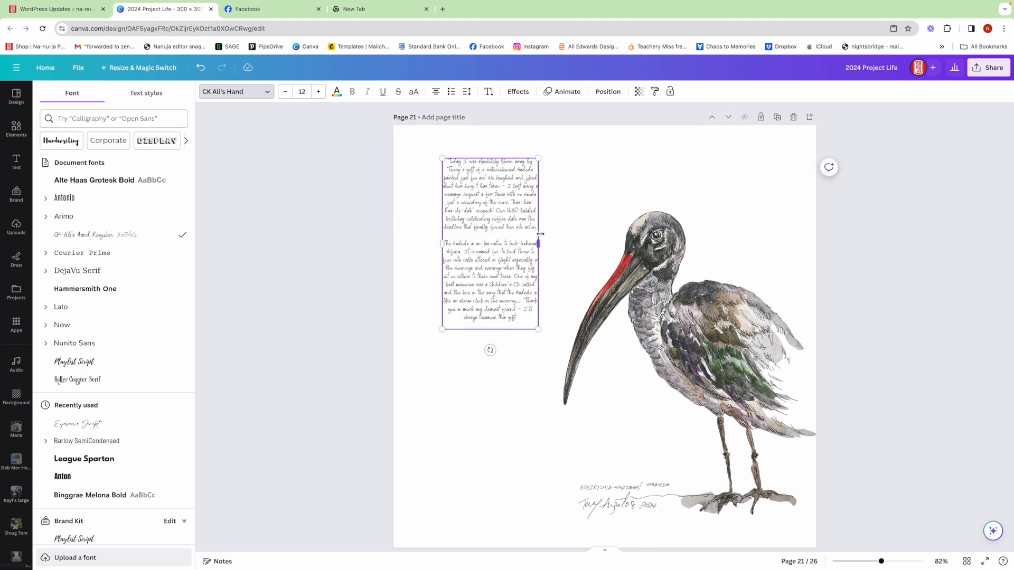
left_click_drag(539, 243, 516, 246)
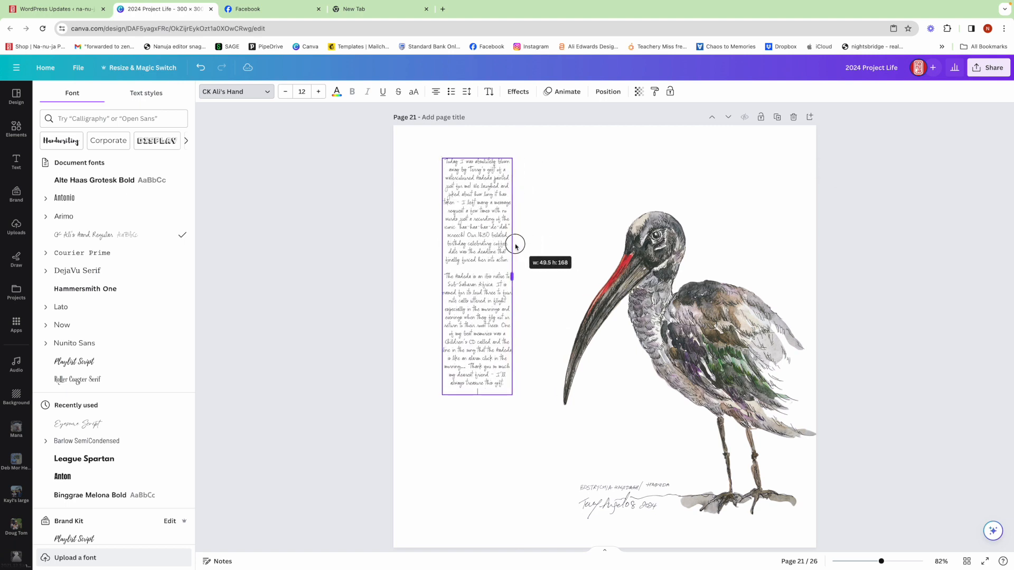
Scale the story text up to font size 17 and shift the column slightly left, away from the ibis's beak.
scroll(516, 247, "down", 1)
left_click_drag(512, 372, 543, 474)
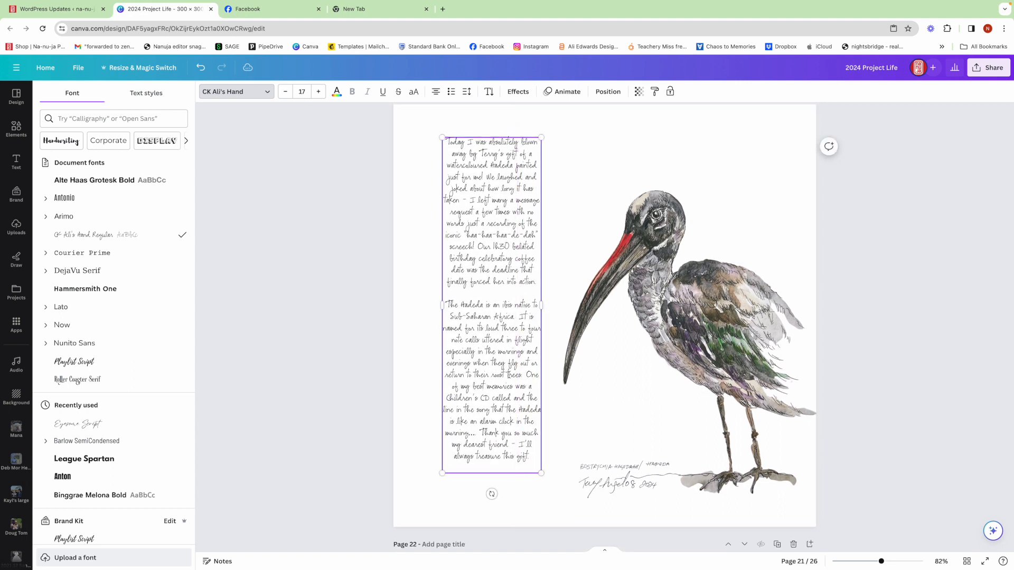
left_click(491, 379)
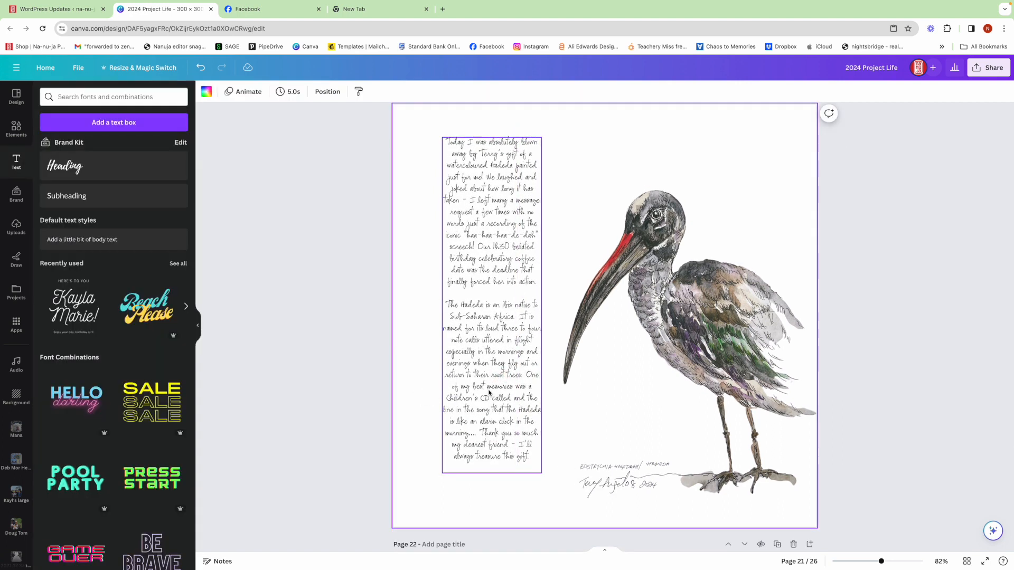
left_click_drag(479, 395, 468, 403)
left_click(882, 366)
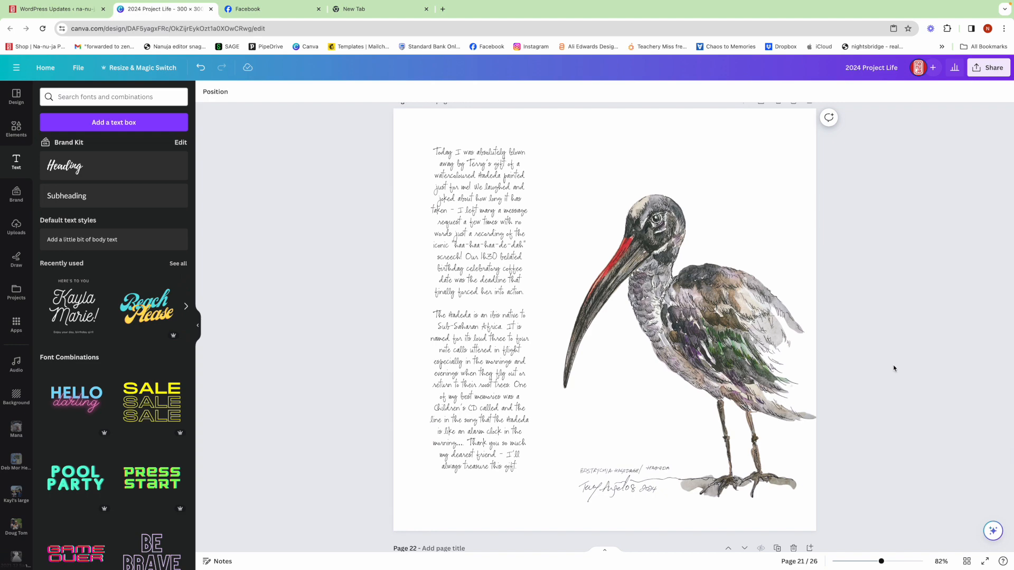
Add a new page after page 21 and fit a photo grid of two columns and four rows exactly to its edges.
key("super+Return")
left_click(6, 130)
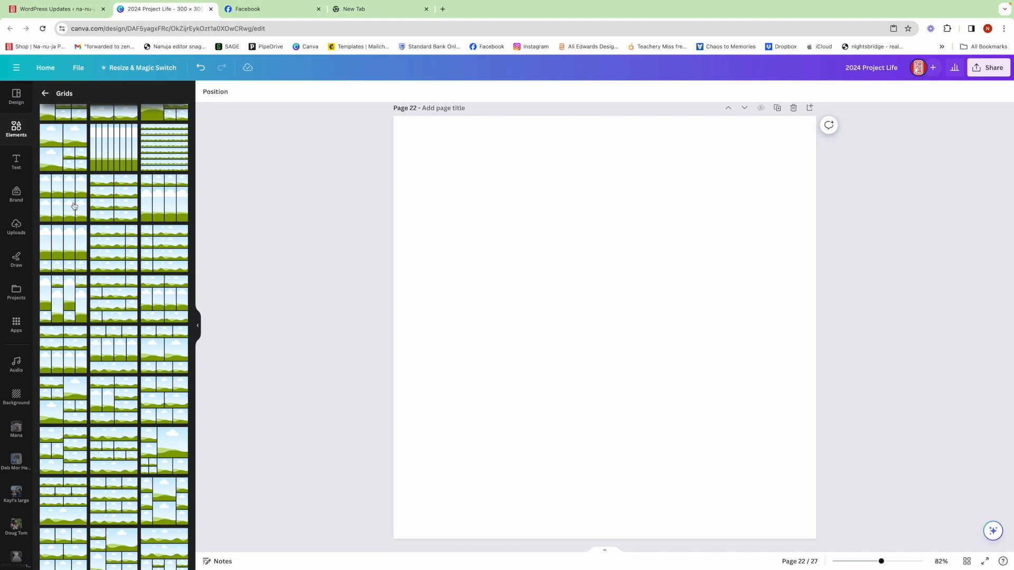
left_click(119, 200)
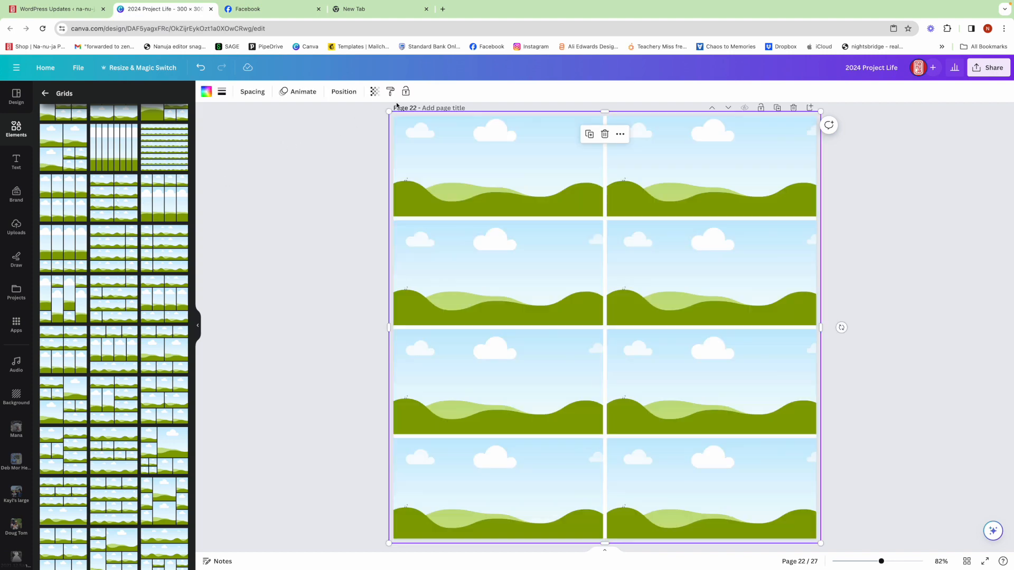
left_click_drag(388, 110, 393, 115)
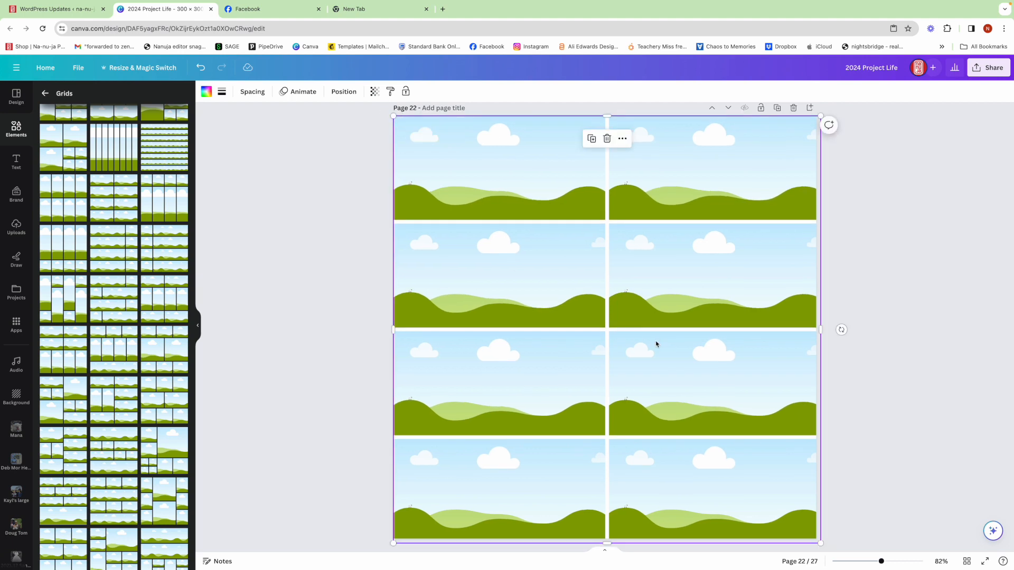
left_click_drag(821, 543, 816, 538)
left_click(871, 516)
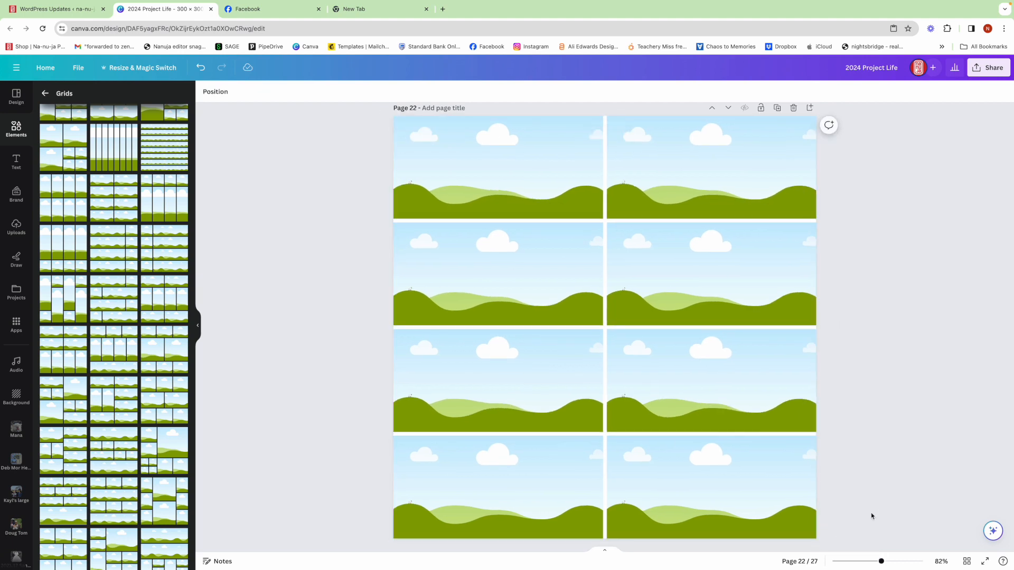
Fill the top-row left frame with the photo of four men standing by the car and brick wall.
left_click(12, 296)
scroll(128, 337, "down", 1)
scroll(127, 336, "down", 1)
scroll(127, 336, "down", 1)
scroll(127, 336, "up", 10)
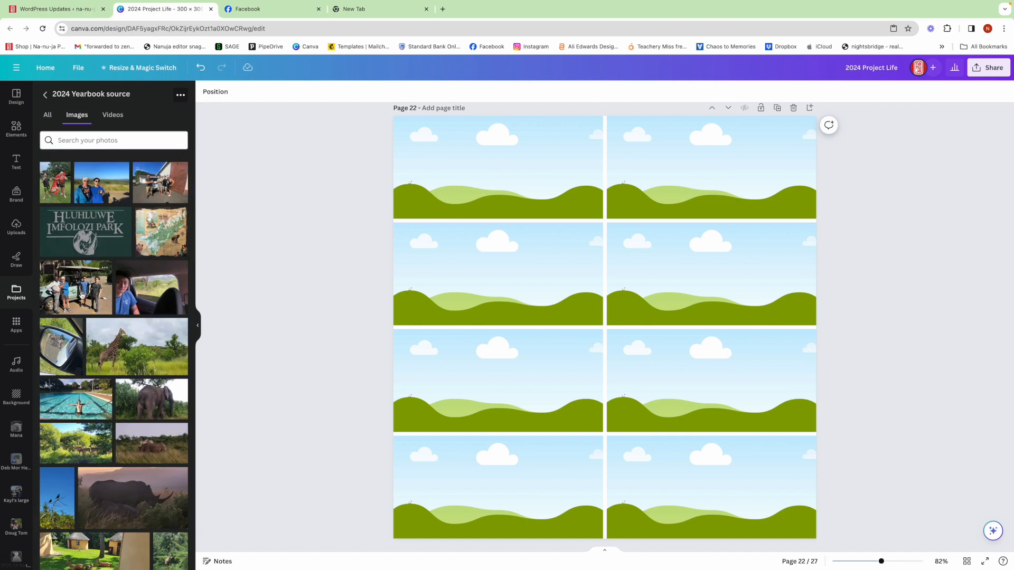
left_click_drag(158, 186, 439, 156)
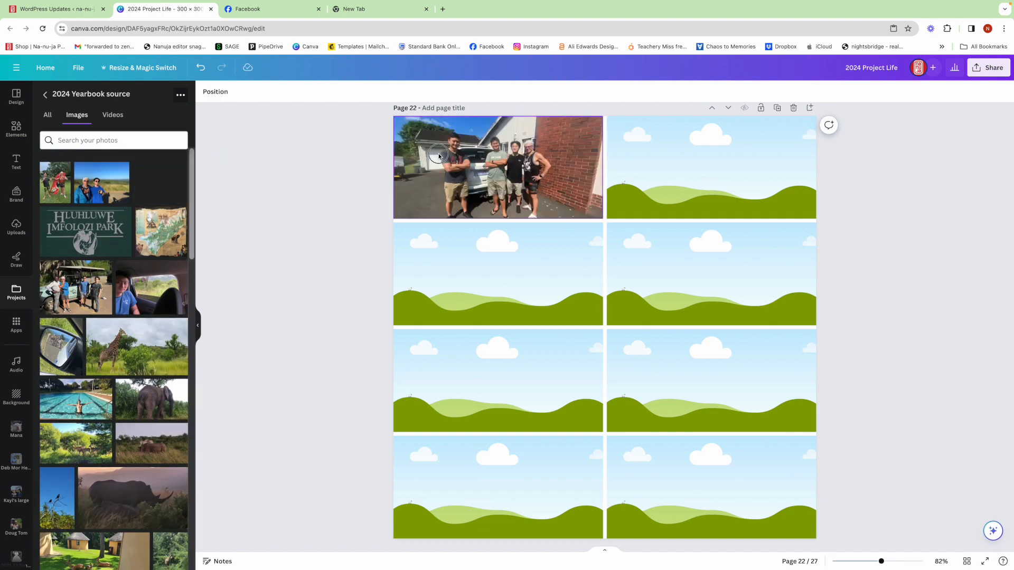
Fill the top-row right frame with the photo of three men overlooking the river valley.
scroll(142, 305, "down", 3)
scroll(142, 305, "down", 6)
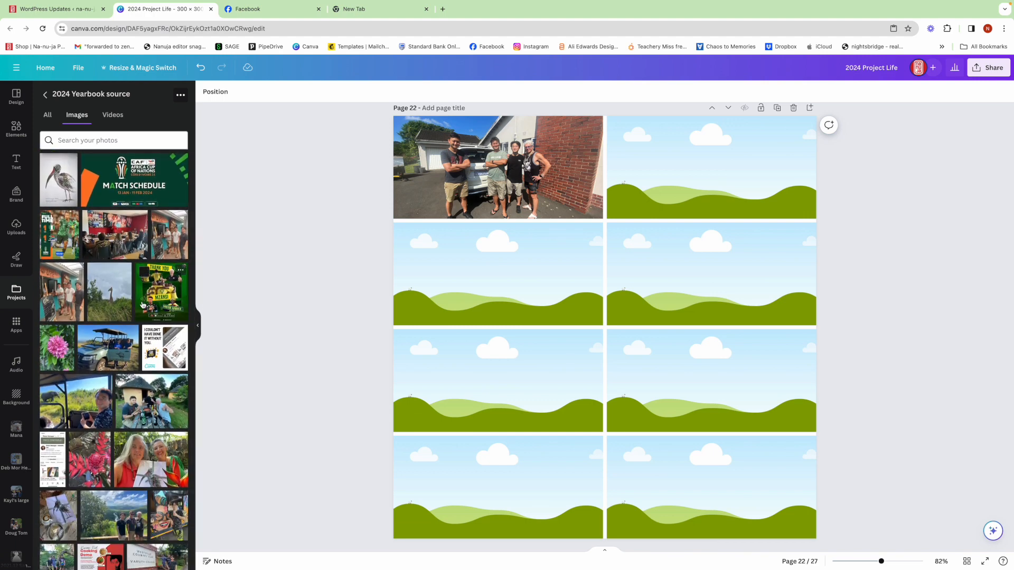
scroll(142, 305, "down", 1)
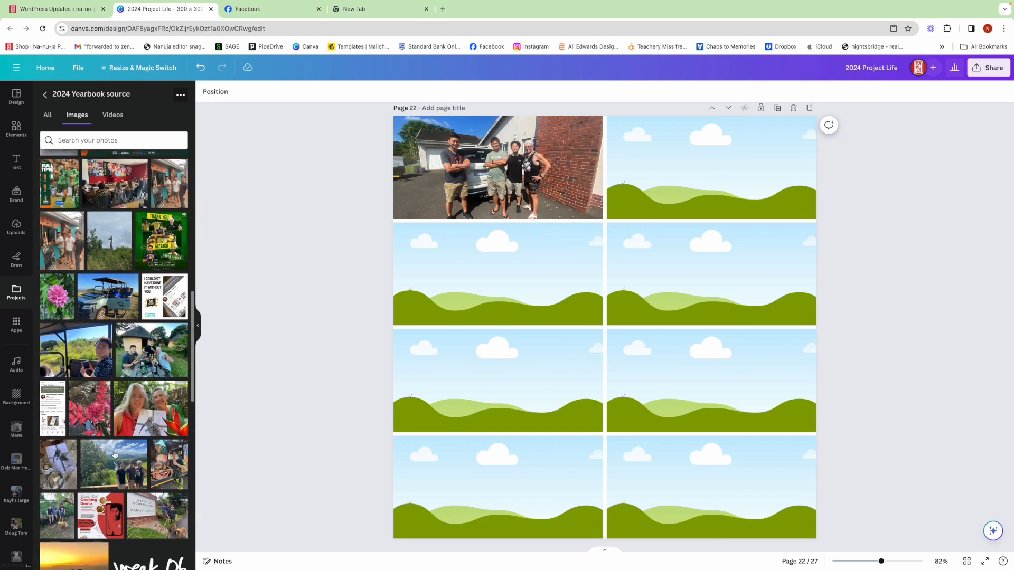
left_click_drag(114, 465, 712, 167)
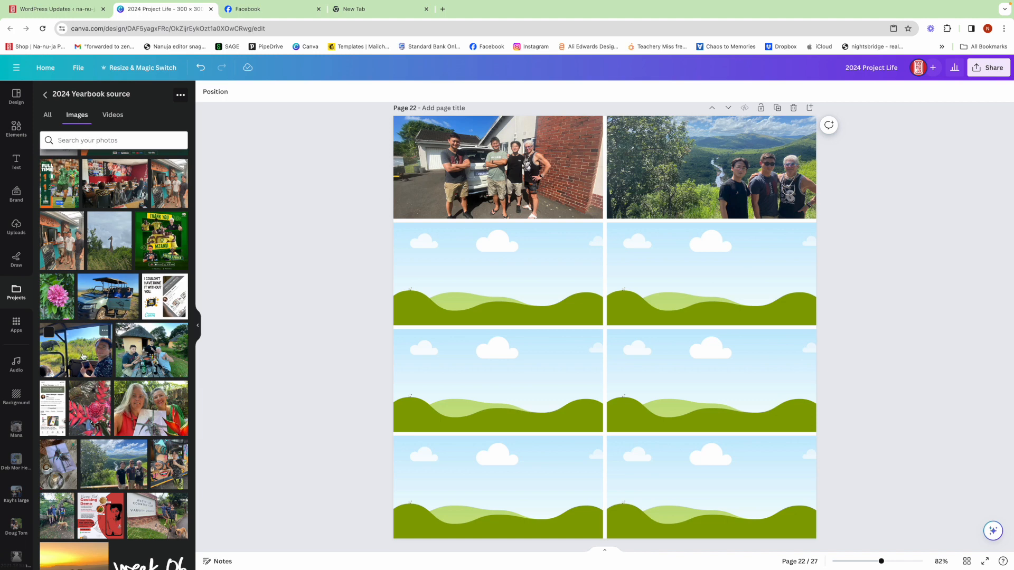
Fill the second-row frames with the elephant selfie on the left and the group at the safari vehicle on the right.
left_click_drag(83, 356, 500, 265)
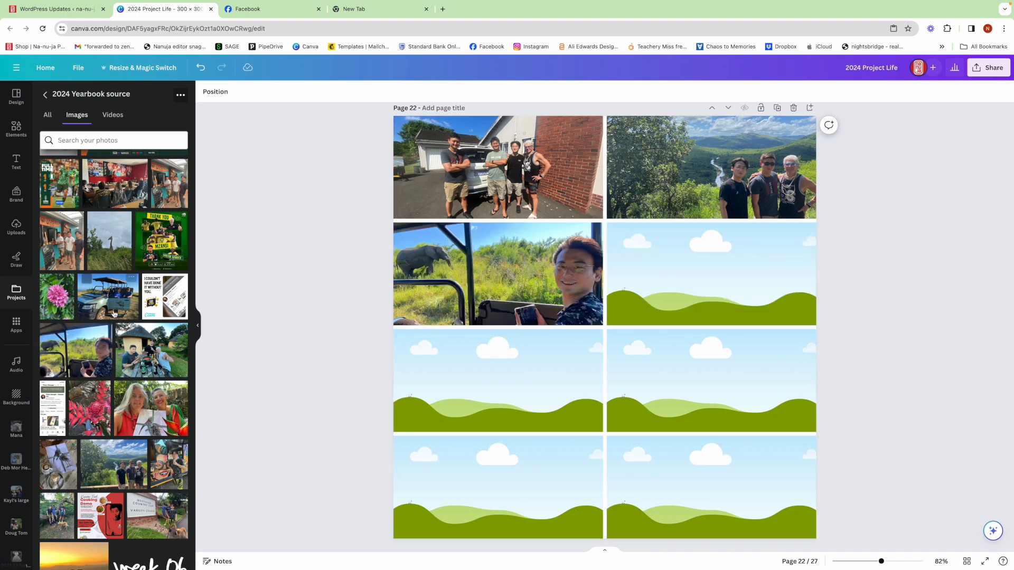
scroll(134, 333, "up", 10)
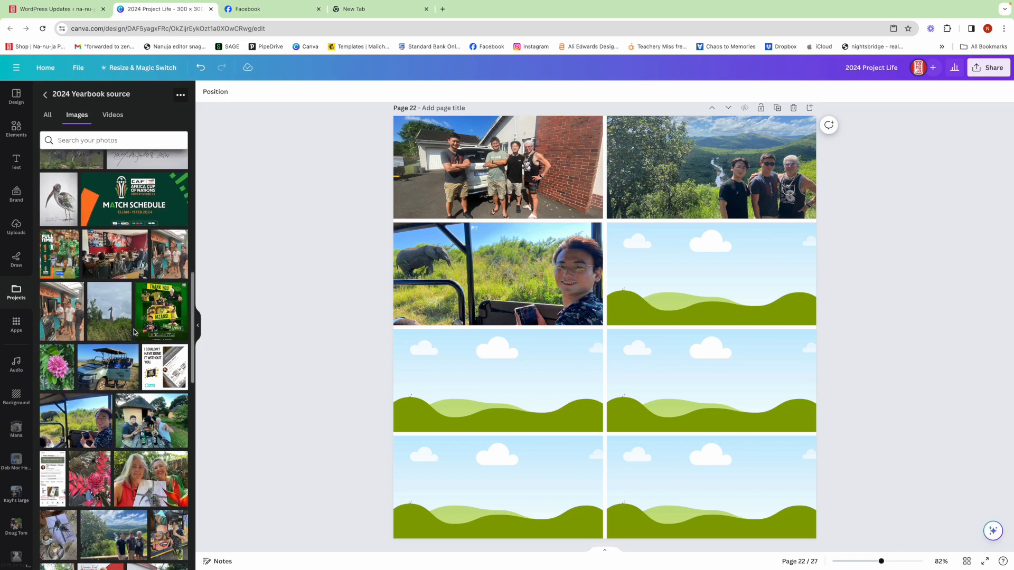
mouse_move(134, 333)
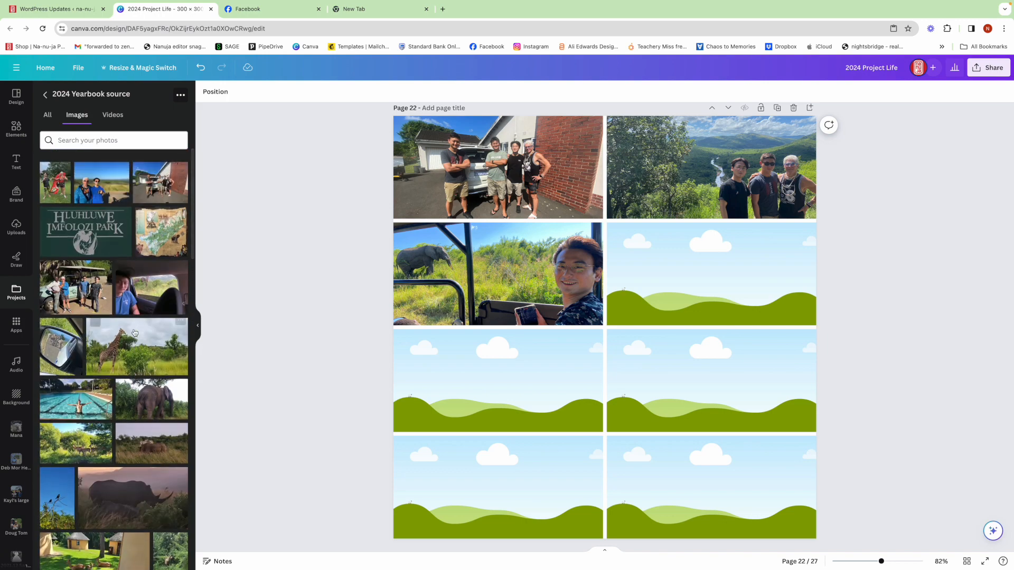
left_click_drag(76, 287, 649, 290)
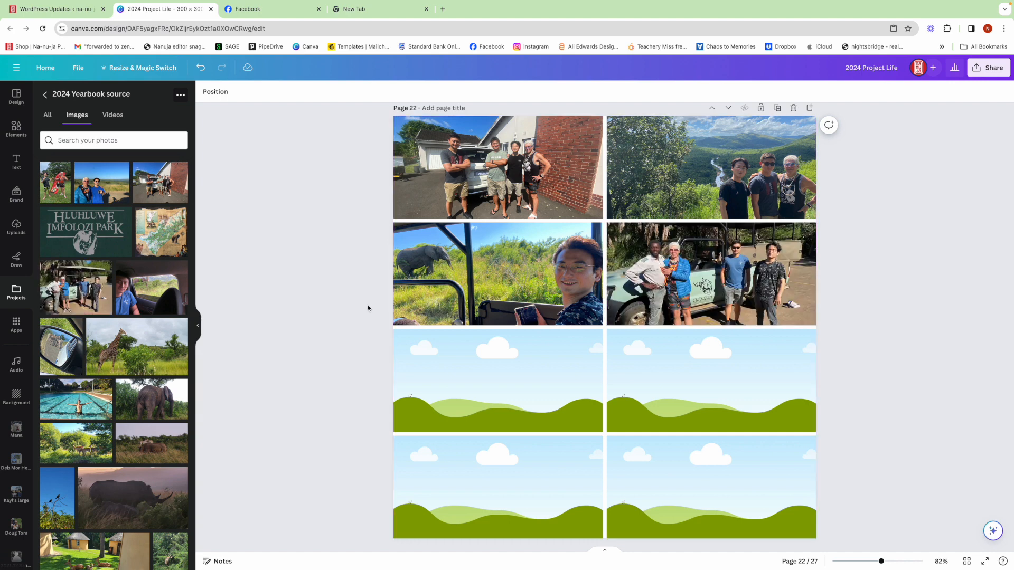
Put the giraffe photo in the second-row left frame and the photo of two people in blue tops in the third-row left frame.
left_click_drag(116, 344, 433, 378)
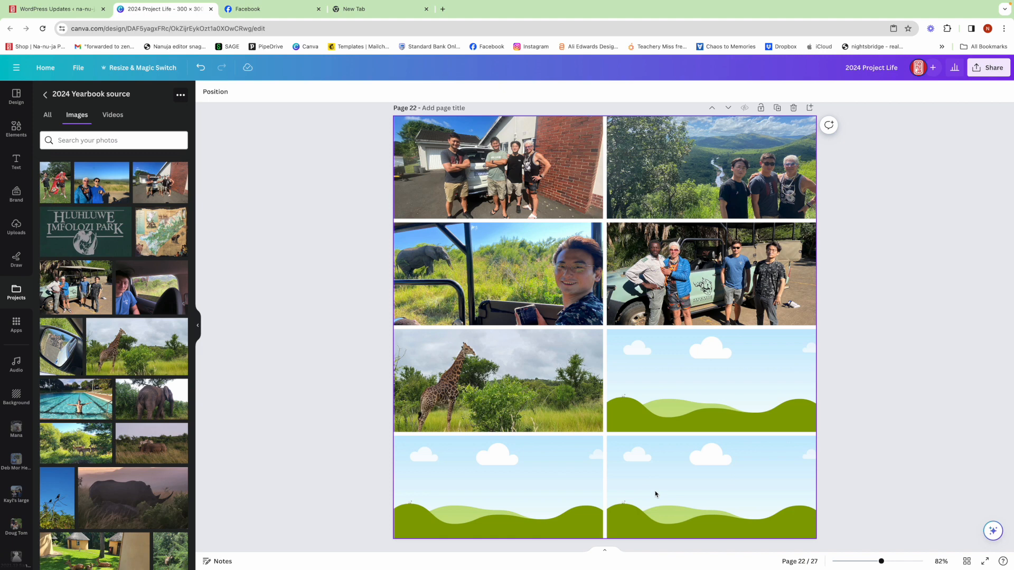
left_click_drag(131, 353, 490, 297)
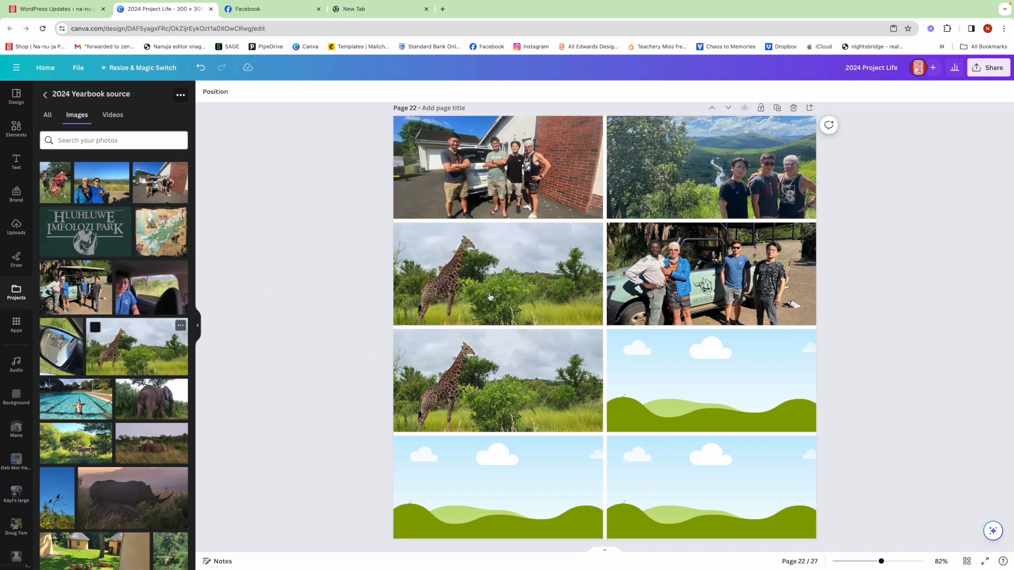
scroll(143, 386, "down", 10)
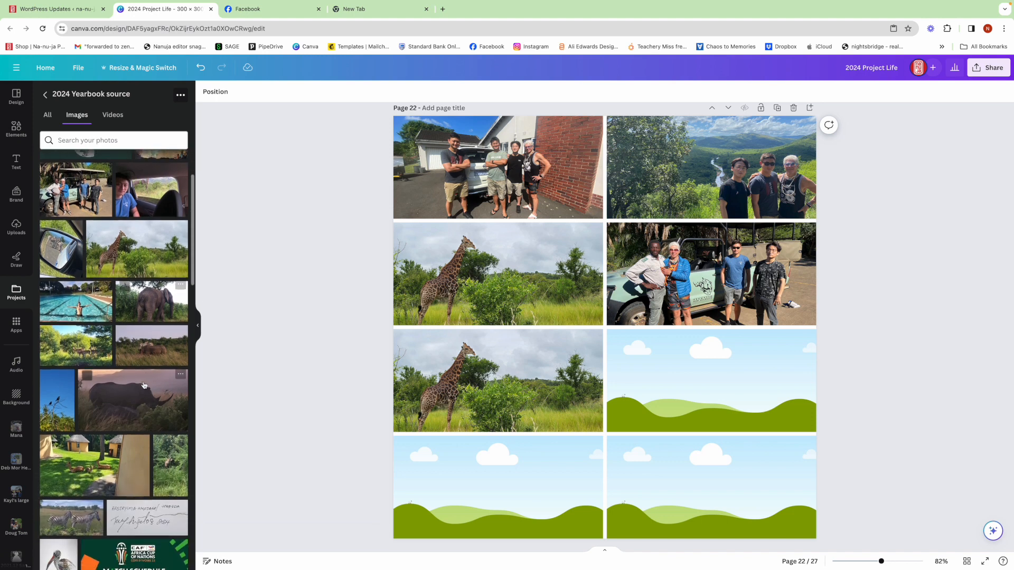
scroll(143, 385, "up", 9)
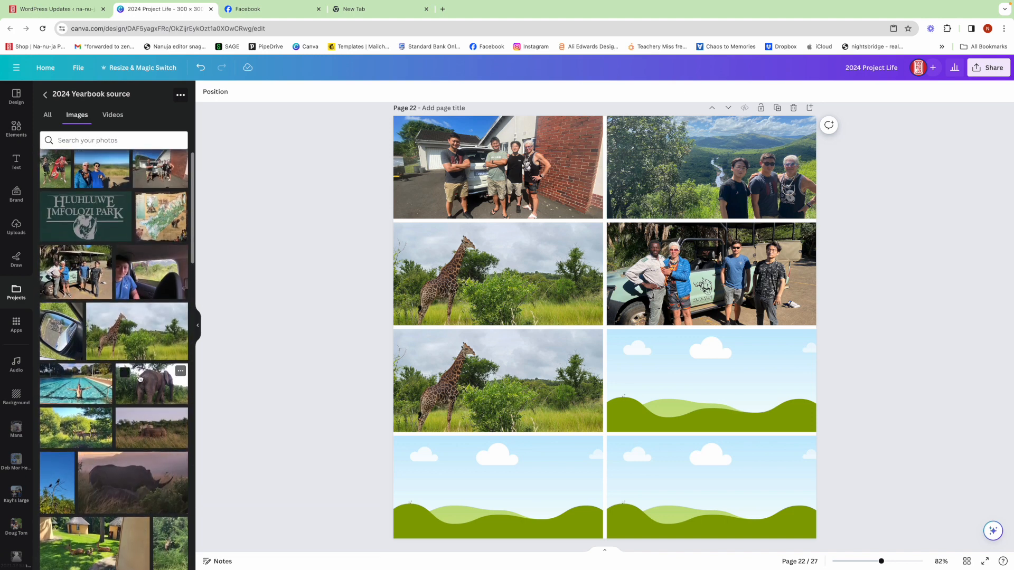
left_click_drag(103, 174, 433, 345)
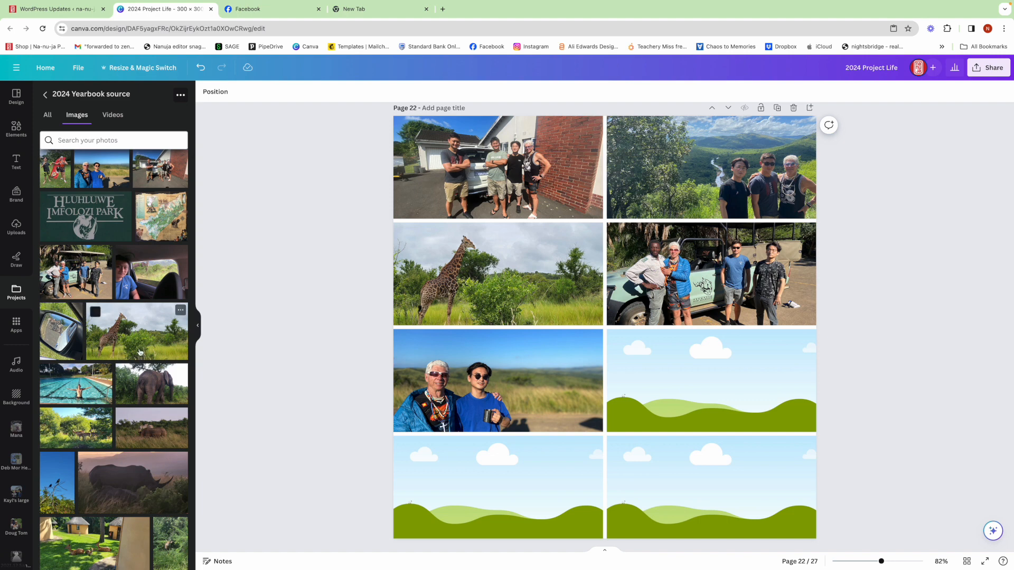
Fill the third-row right frame with the elephant selfie and the bottom-row left frame with the photo of two zebras.
scroll(140, 353, "down", 5)
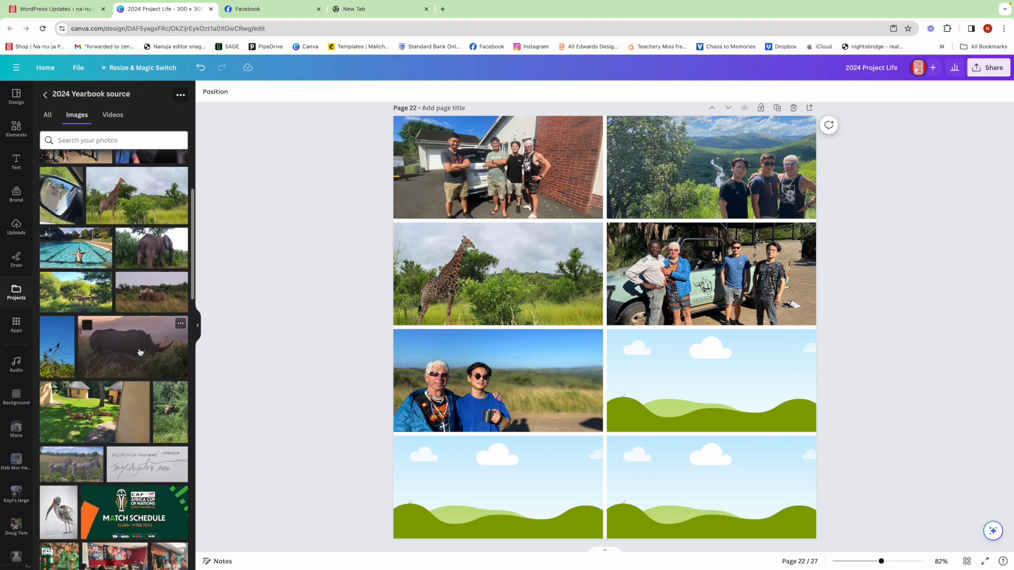
scroll(140, 353, "down", 6)
scroll(140, 353, "down", 6)
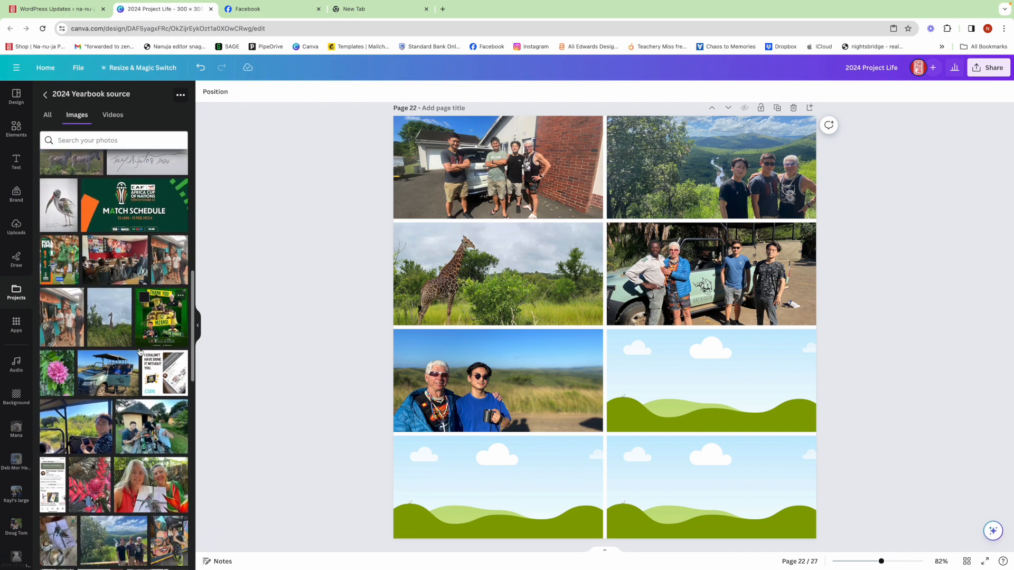
left_click_drag(121, 425, 660, 388)
scroll(85, 261, "up", 4)
left_click_drag(81, 260, 437, 439)
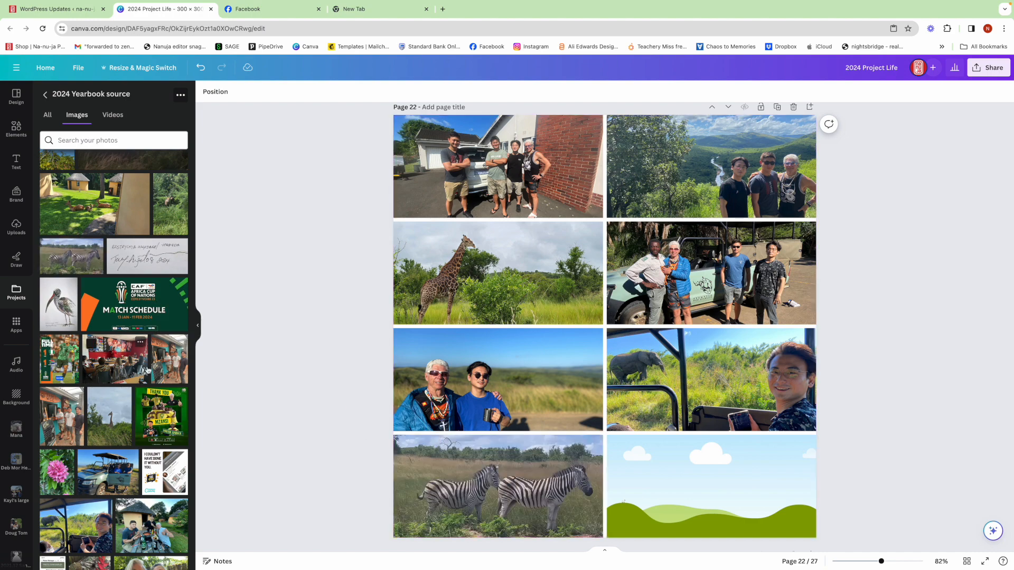
Fill the bottom-row right frame with the photo of two people sitting in the green safari vehicle.
scroll(148, 369, "up", 4)
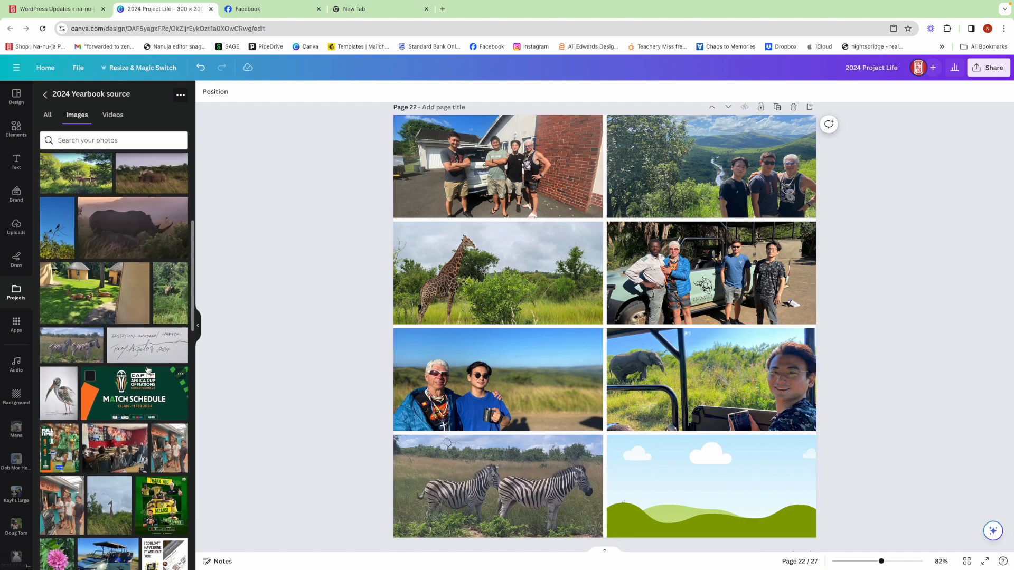
scroll(148, 370, "up", 4)
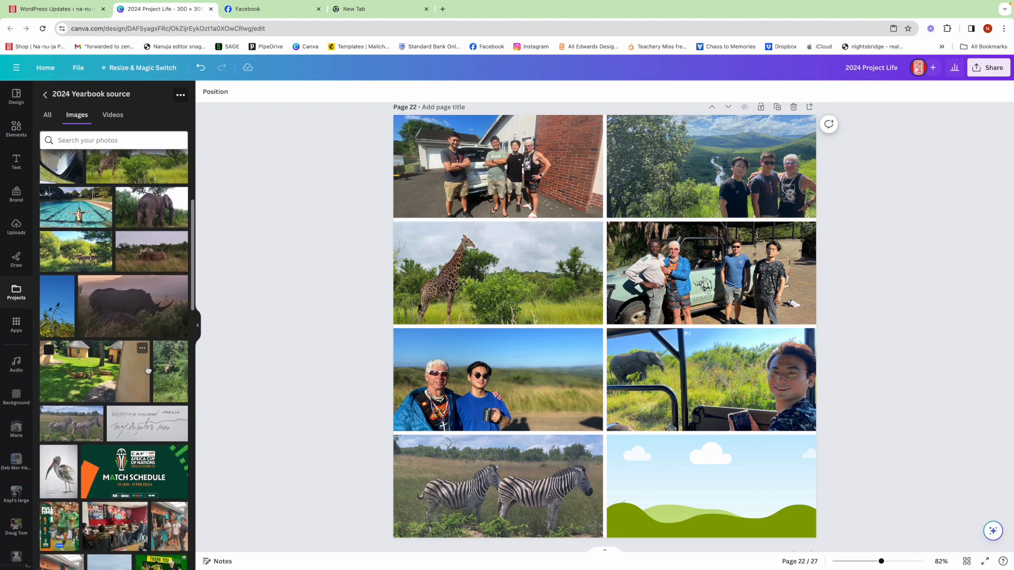
scroll(148, 370, "up", 3)
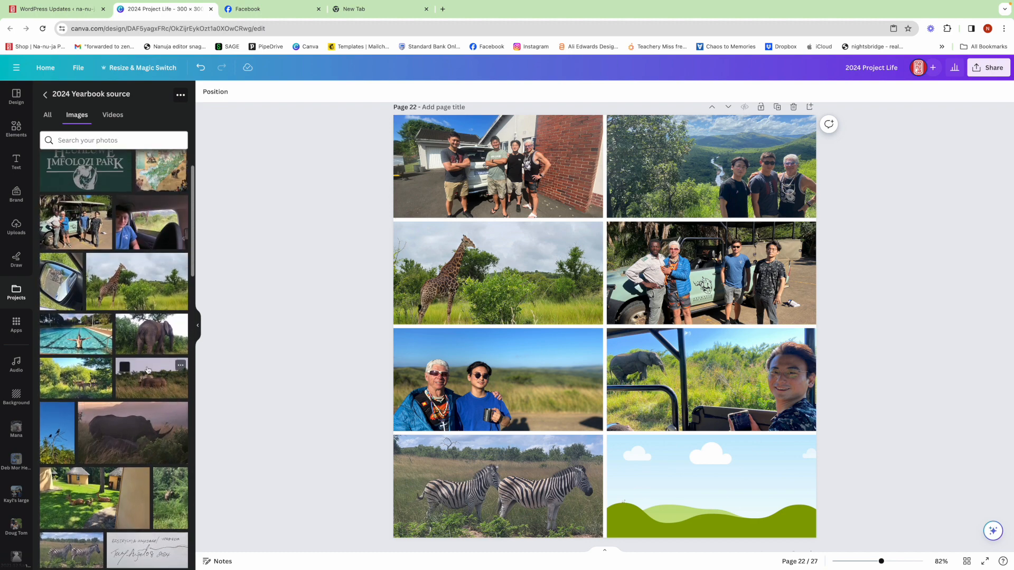
scroll(147, 369, "up", 3)
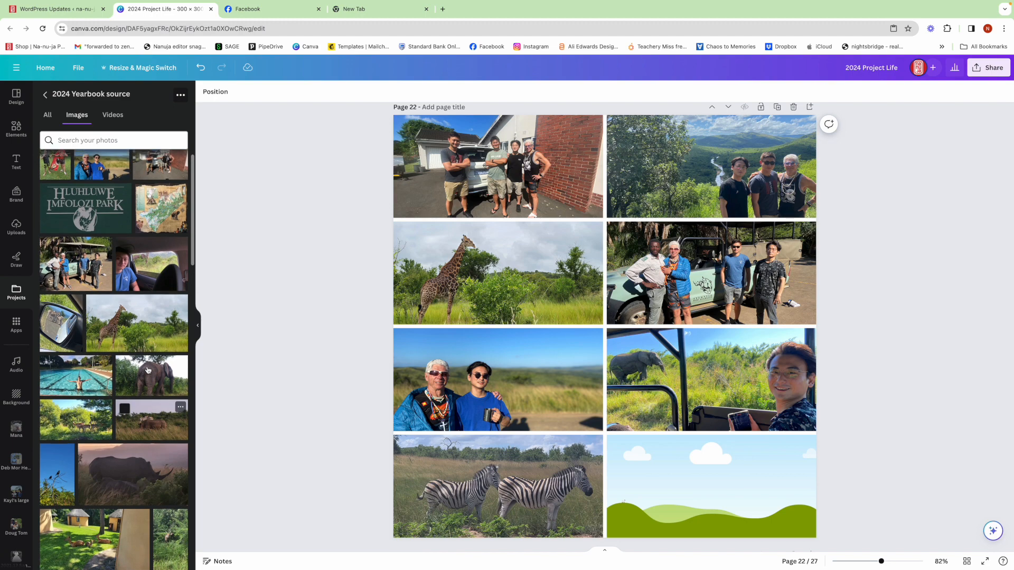
scroll(148, 370, "down", 5)
scroll(148, 369, "down", 10)
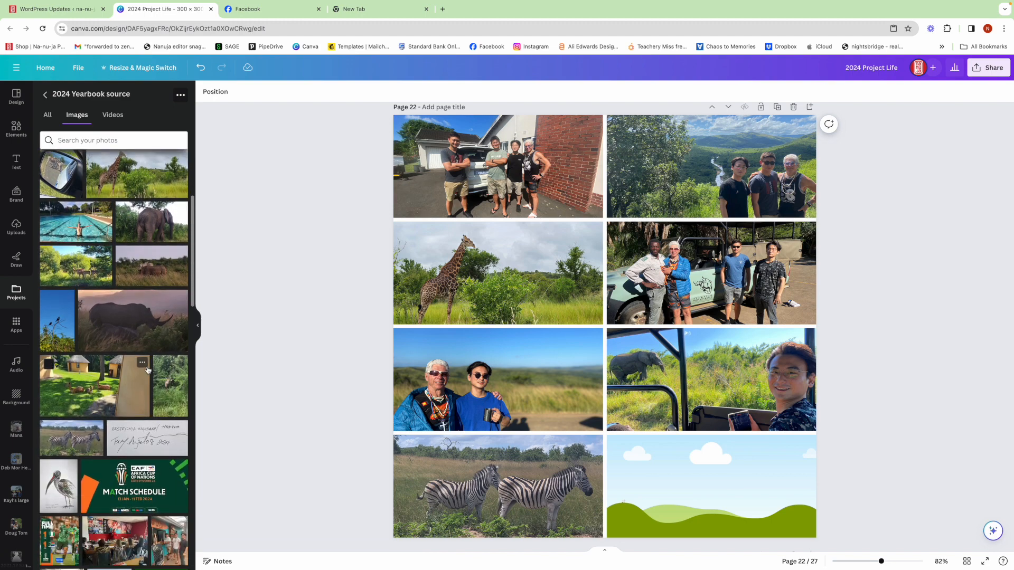
scroll(148, 370, "down", 1)
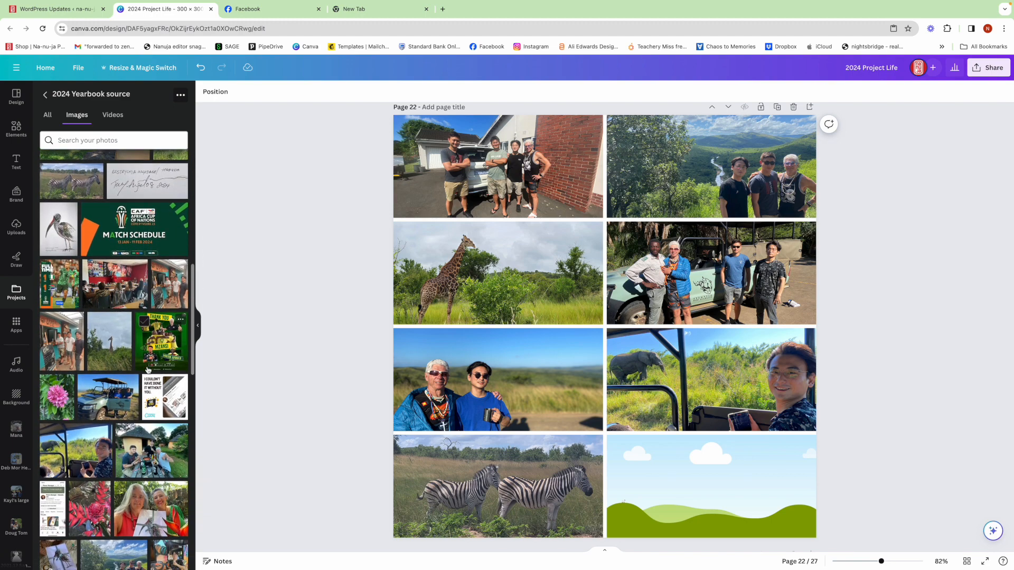
left_click_drag(106, 401, 654, 455)
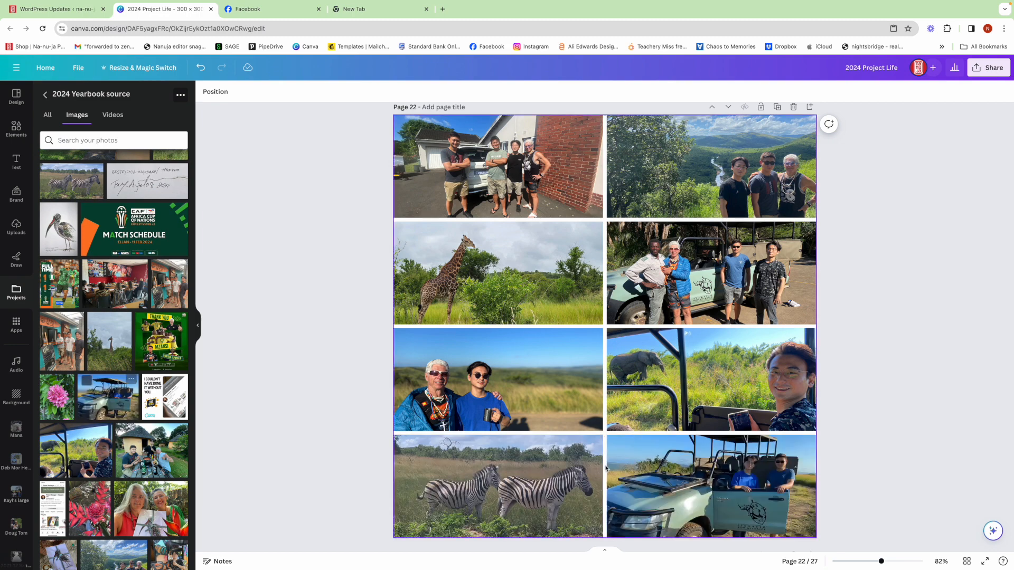
Auto-adjust the colours of the zebra photo and set its contrast to 47.
left_click(524, 483)
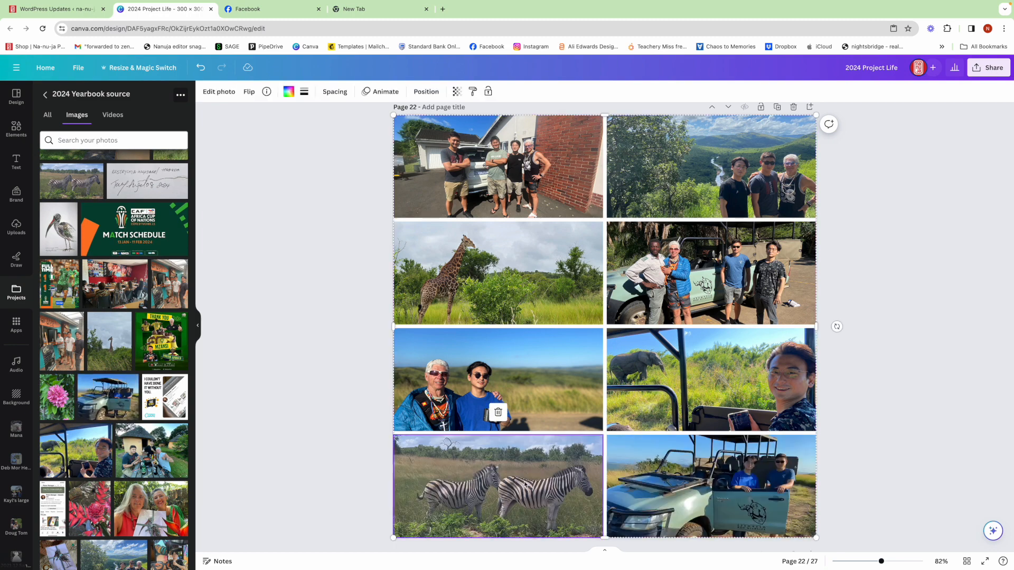
left_click(219, 92)
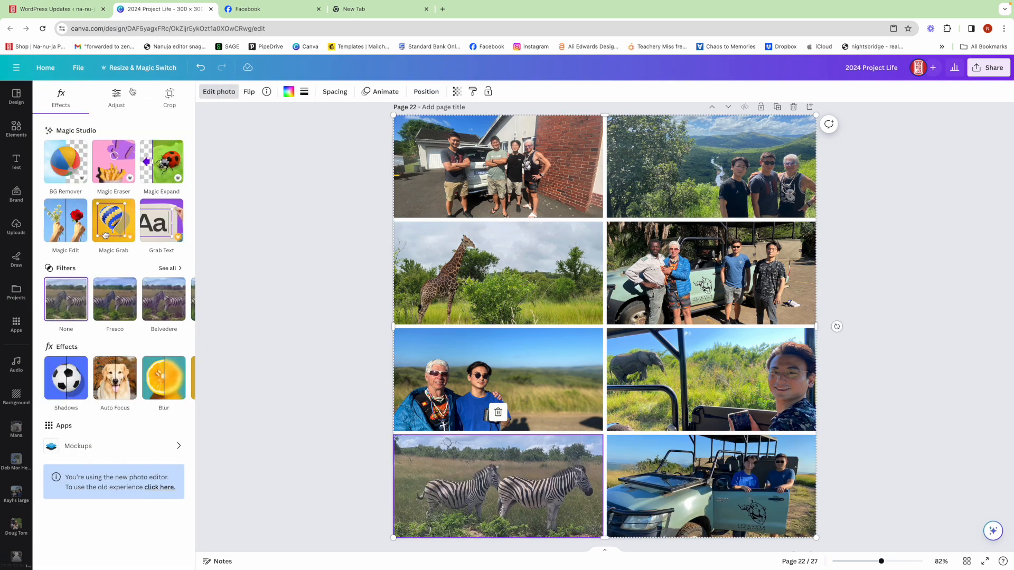
left_click(115, 95)
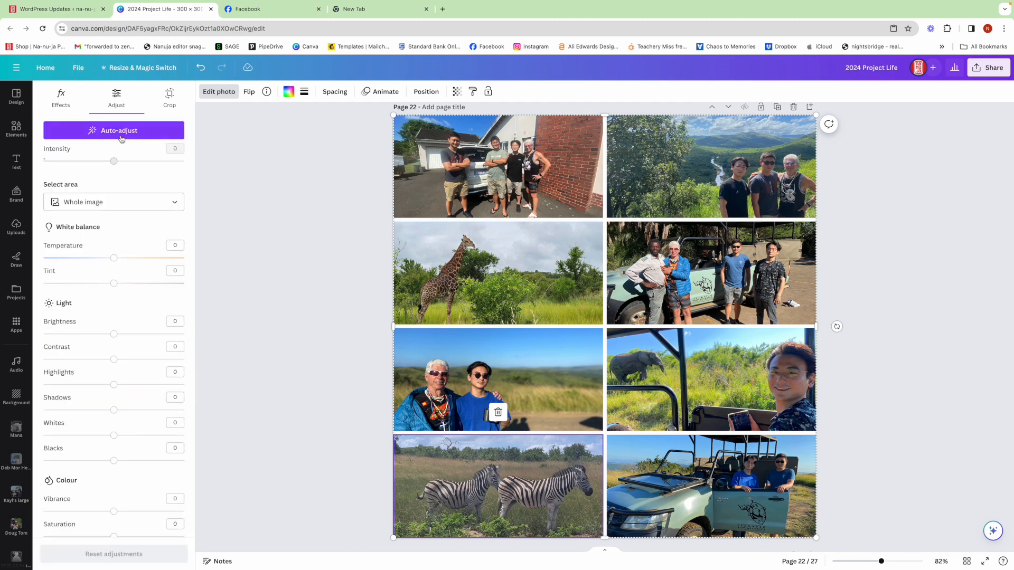
left_click(121, 134)
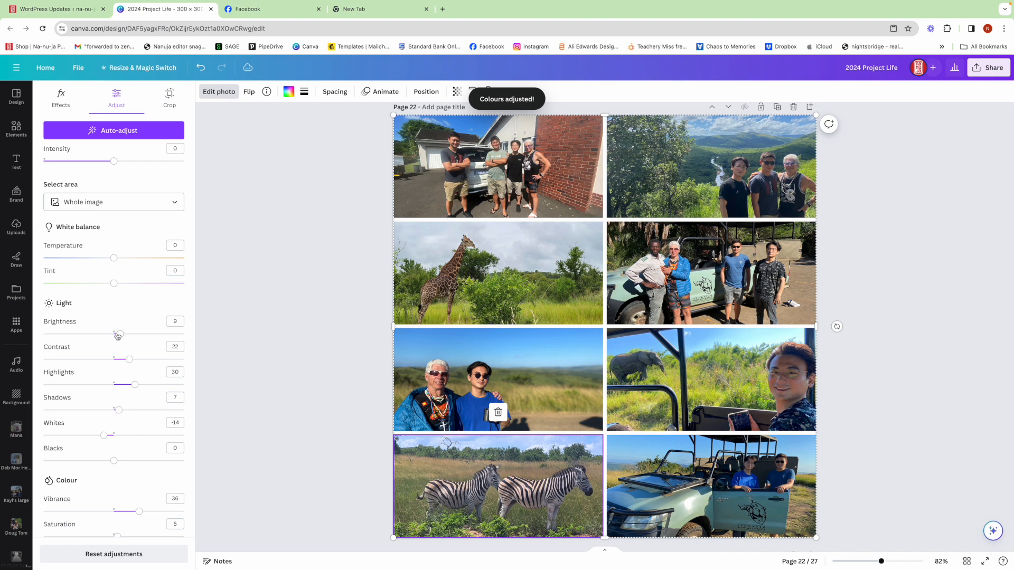
left_click_drag(132, 362, 147, 359)
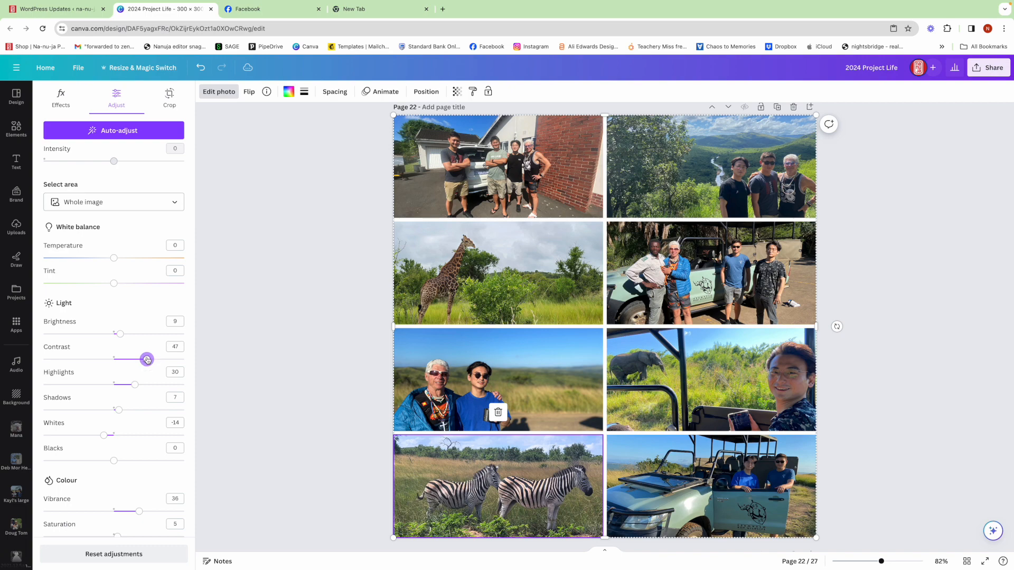
left_click(238, 355)
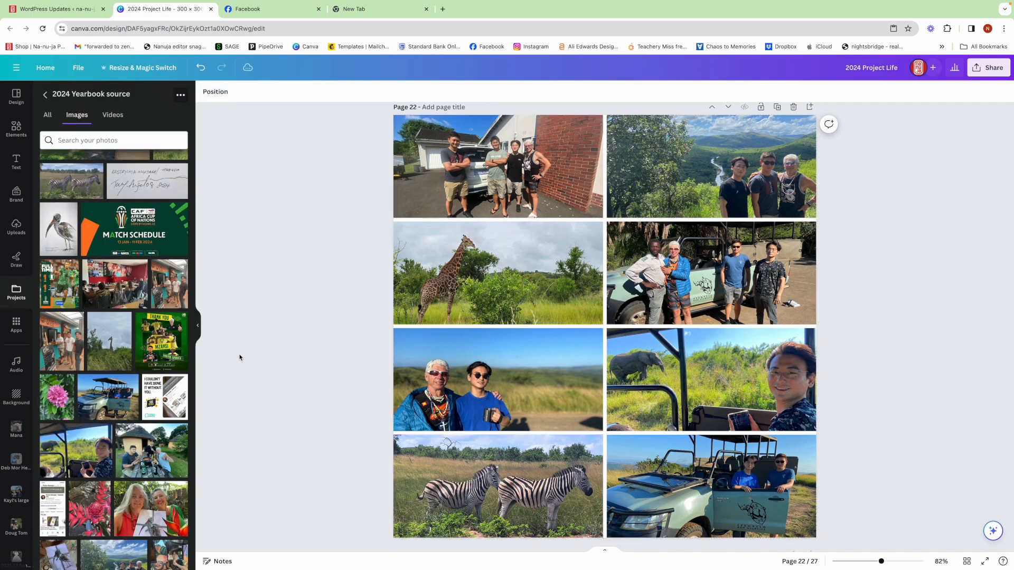
Add the eight-frame grid with two large, two wide and four small frames to page 23 and fit it to the page edges.
left_click(20, 128)
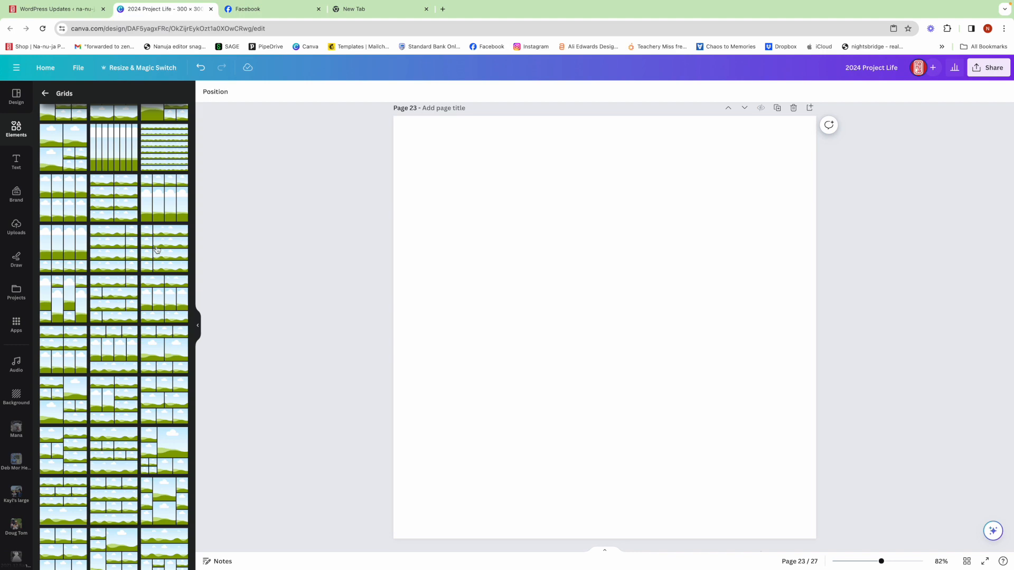
scroll(157, 250, "down", 1)
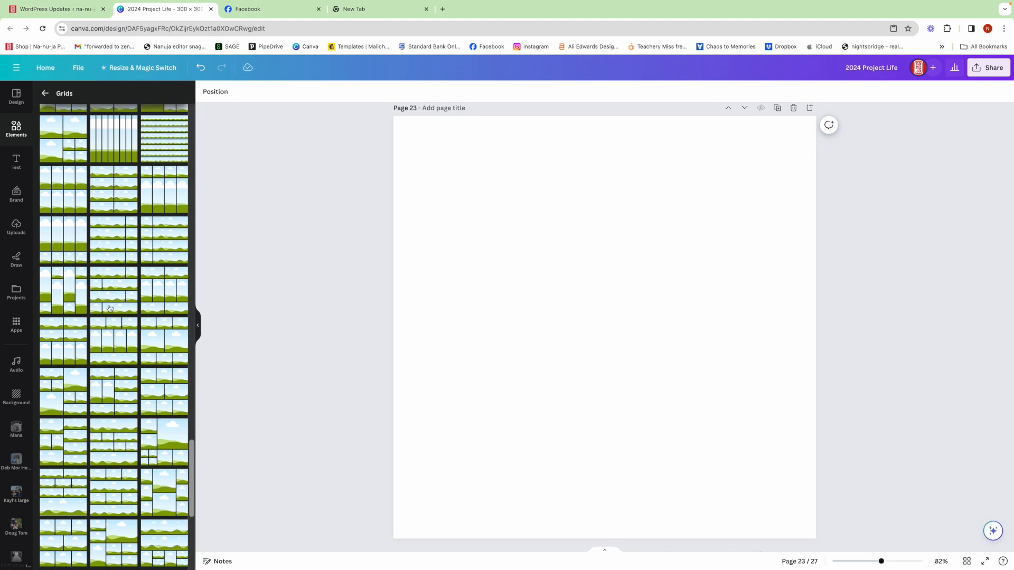
left_click(70, 390)
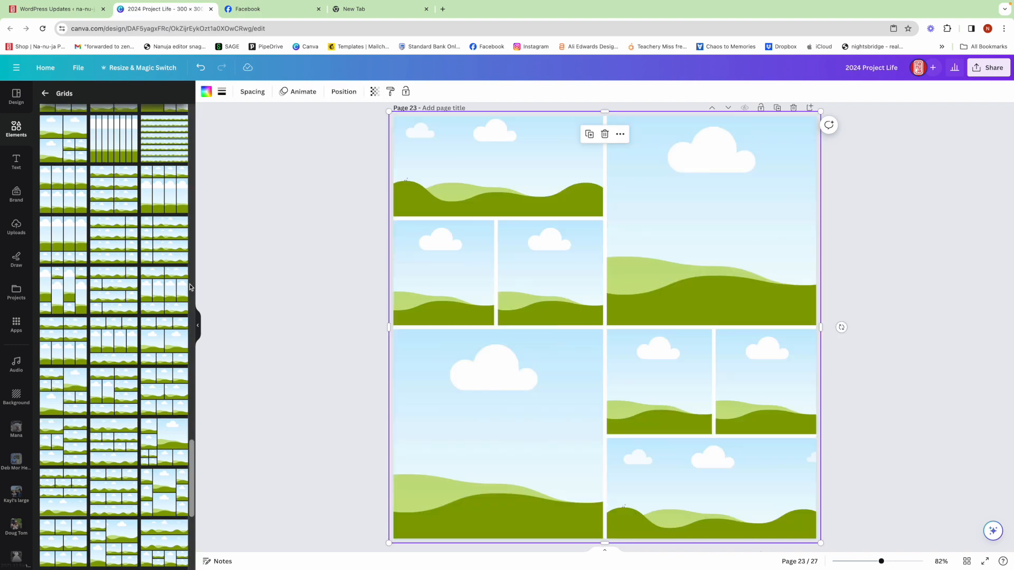
left_click_drag(388, 110, 394, 116)
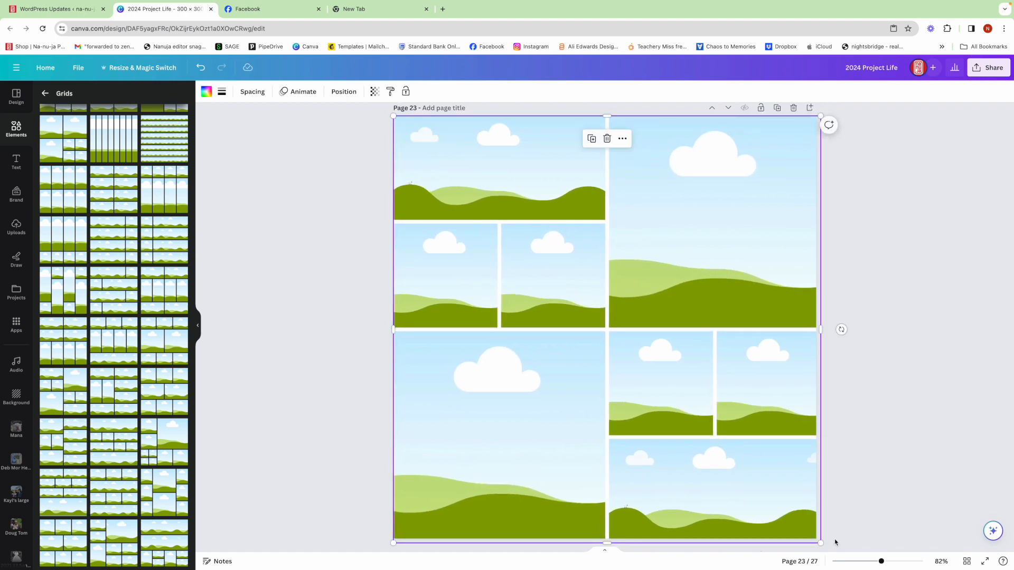
left_click_drag(818, 542, 817, 539)
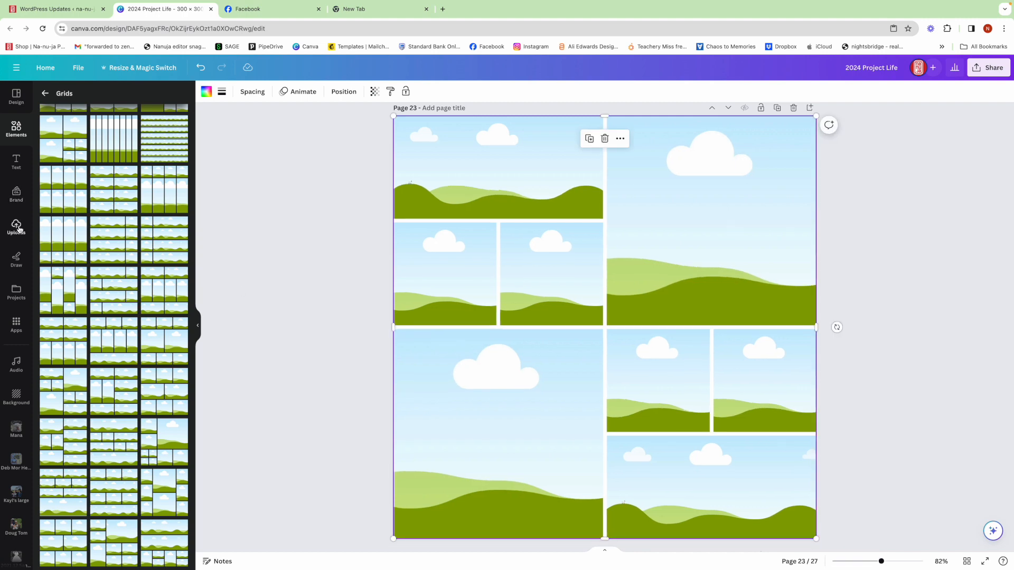
Put the photo of two people holding a red cloth in the upper-left small frame and the Hluhluwe map in the large upper-right frame.
left_click(16, 290)
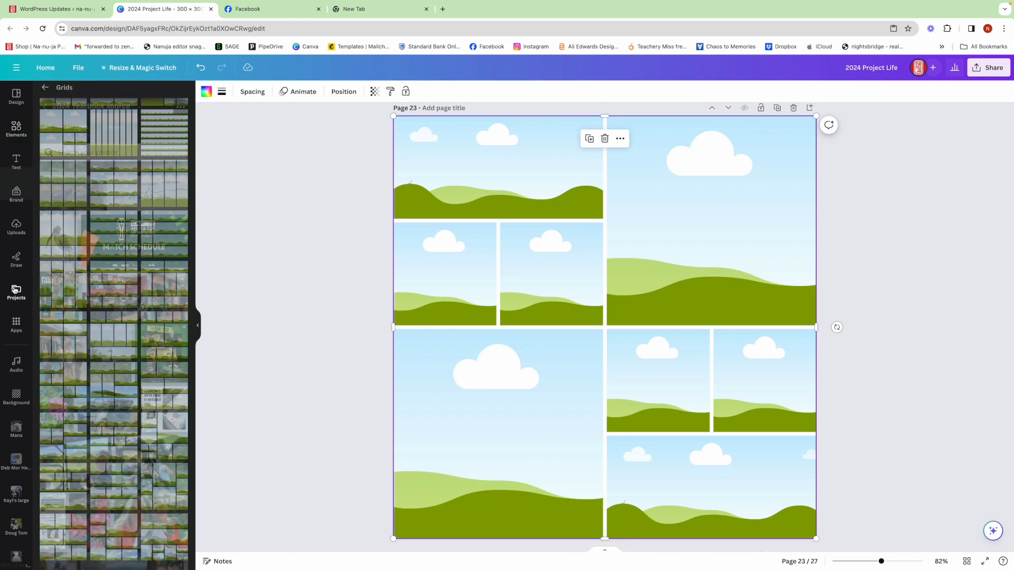
scroll(145, 239, "down", 10)
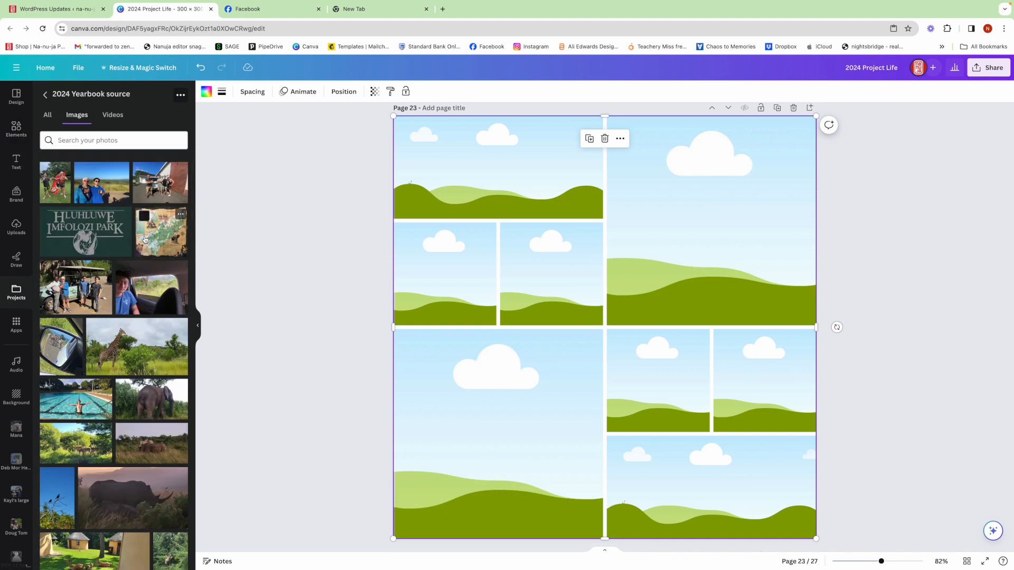
left_click_drag(55, 182, 432, 275)
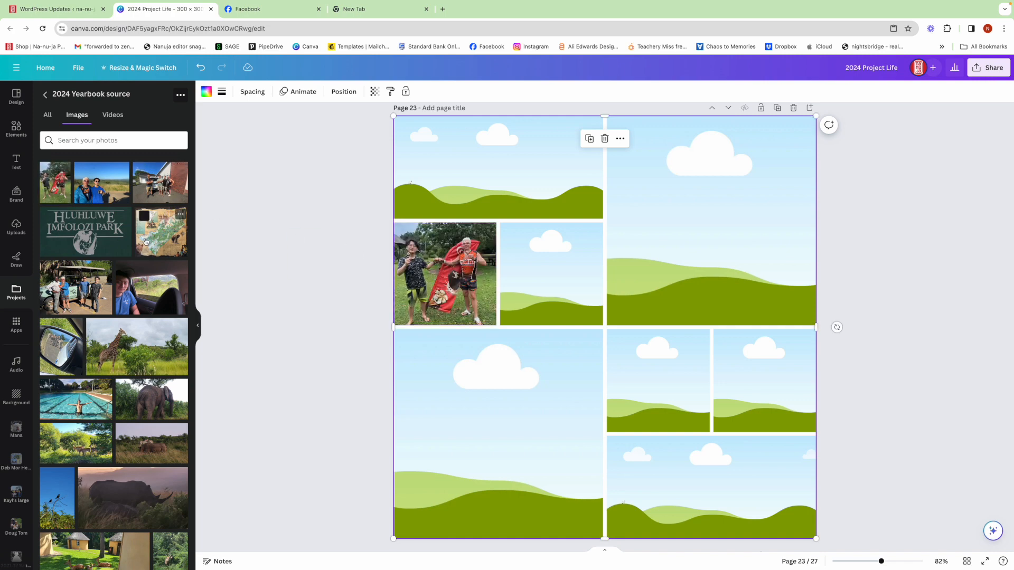
left_click_drag(155, 236, 660, 211)
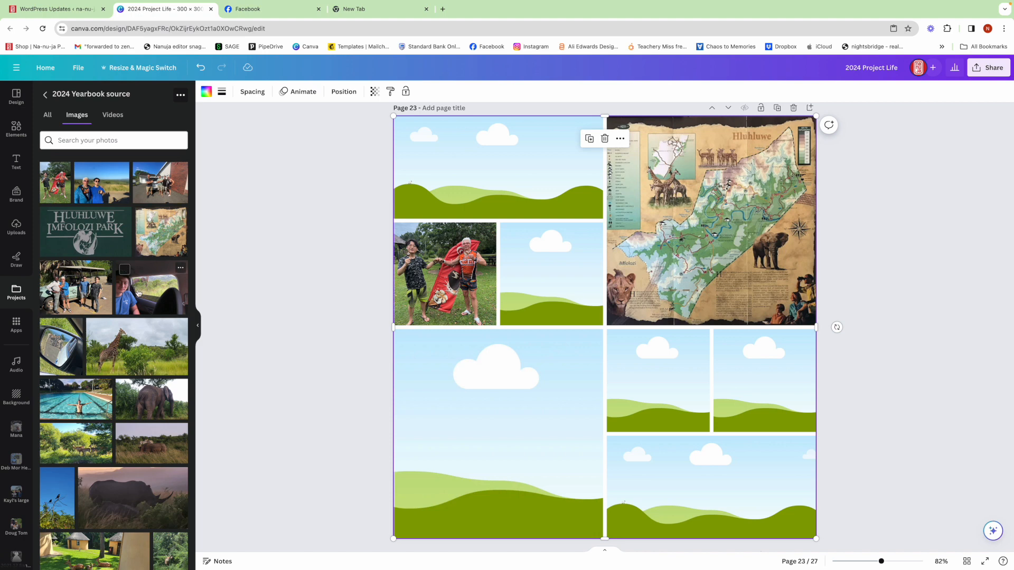
Put the elephant-through-car-window photo in the wide lower-right frame and the zebras-in-wing-mirror photo in the small frame above its left half.
left_click_drag(141, 289, 707, 486)
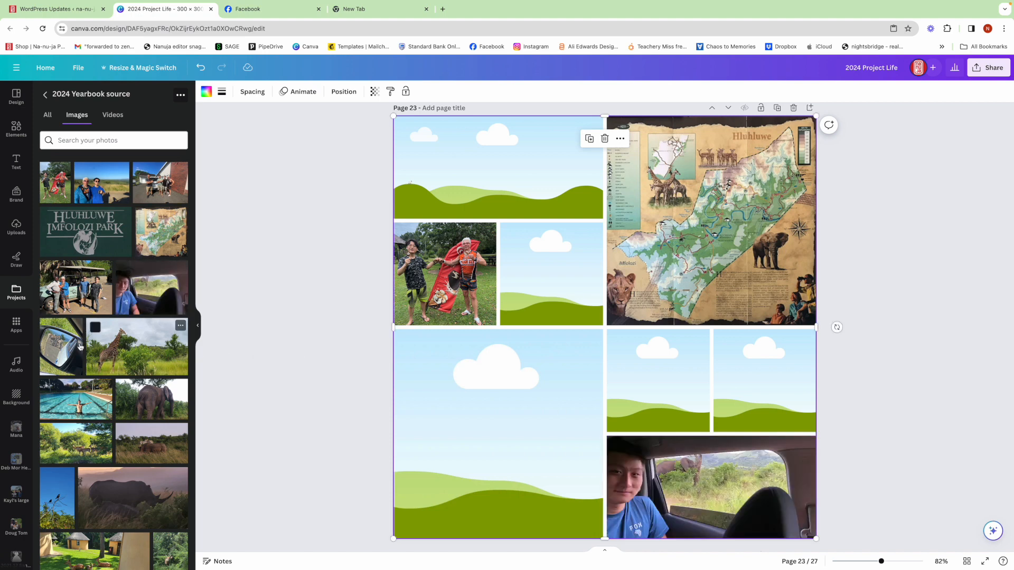
left_click_drag(61, 346, 638, 374)
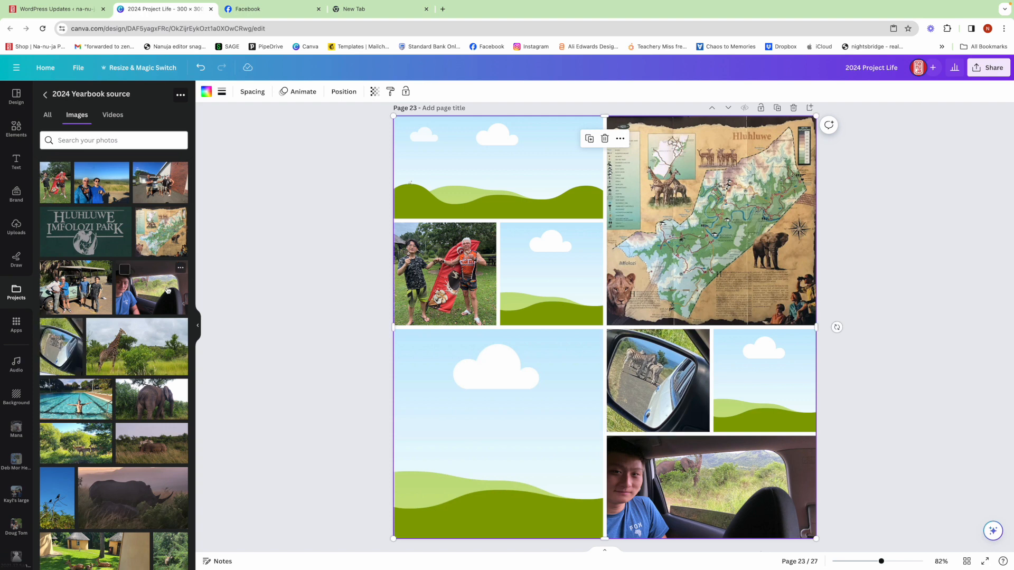
Fill the small frame beside the red cloth photo with the antelopes by the thatched hut, and shift its crop to exclude the wall.
scroll(167, 290, "down", 1)
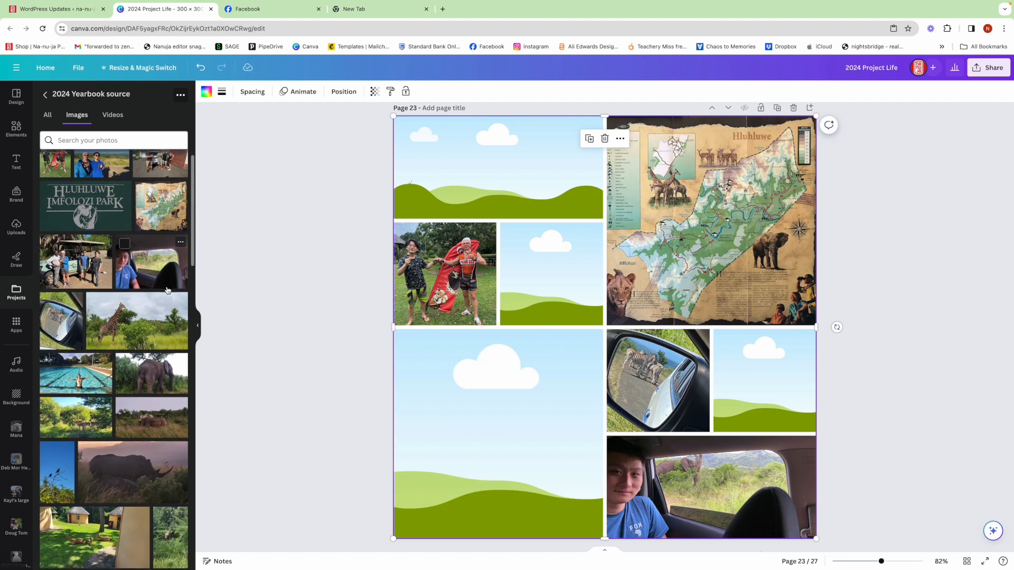
scroll(168, 290, "down", 2)
scroll(167, 290, "down", 1)
scroll(167, 290, "down", 5)
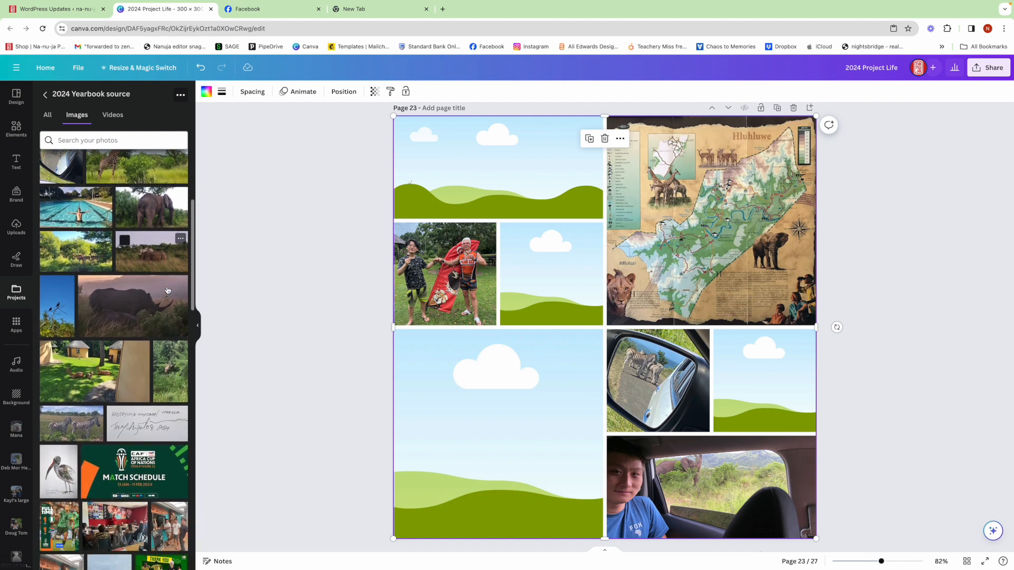
scroll(168, 290, "down", 2)
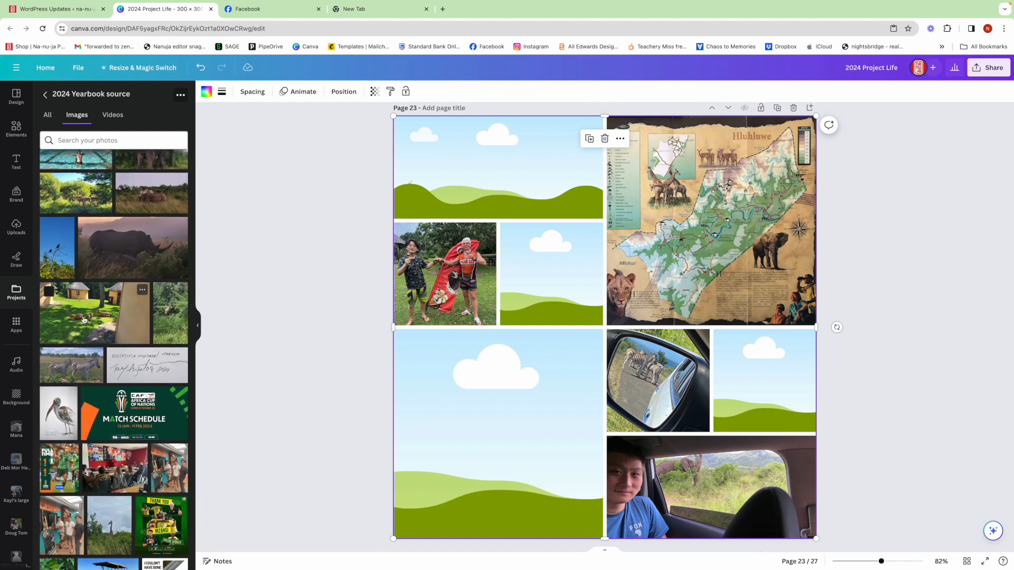
left_click_drag(82, 319, 561, 287)
double_click(556, 272)
left_click(351, 281)
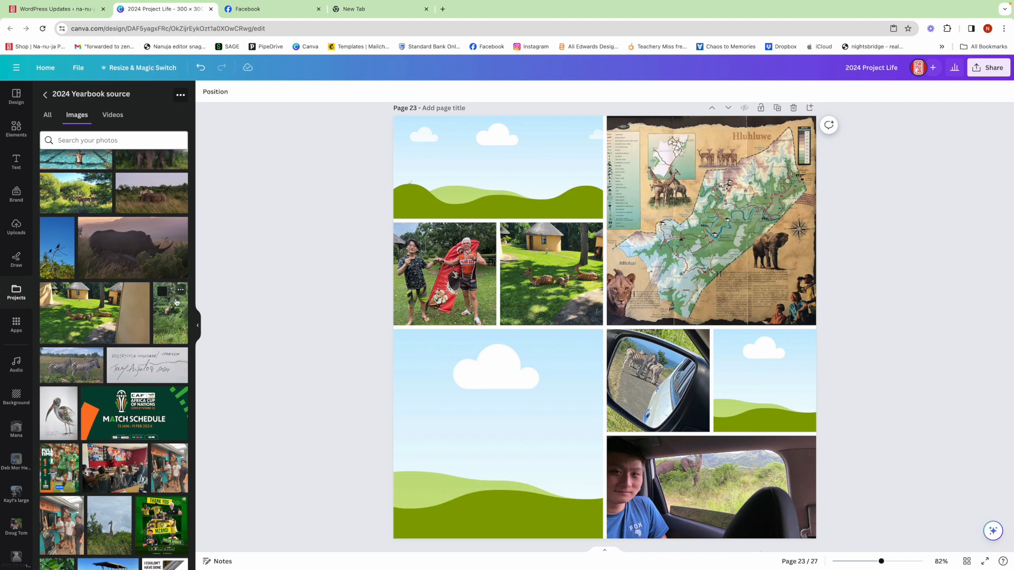
Put the photo of three men at the shop counter beside the wing-mirror photo and the outdoor meal photo in the wide upper-left frame.
scroll(180, 290, "down", 3)
left_click_drag(171, 390, 751, 353)
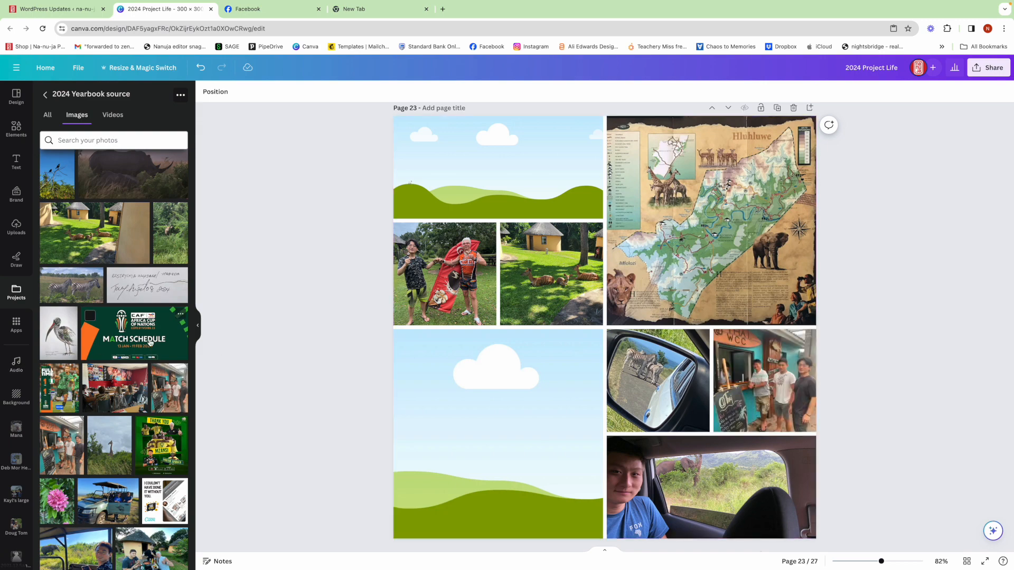
scroll(151, 342, "down", 5)
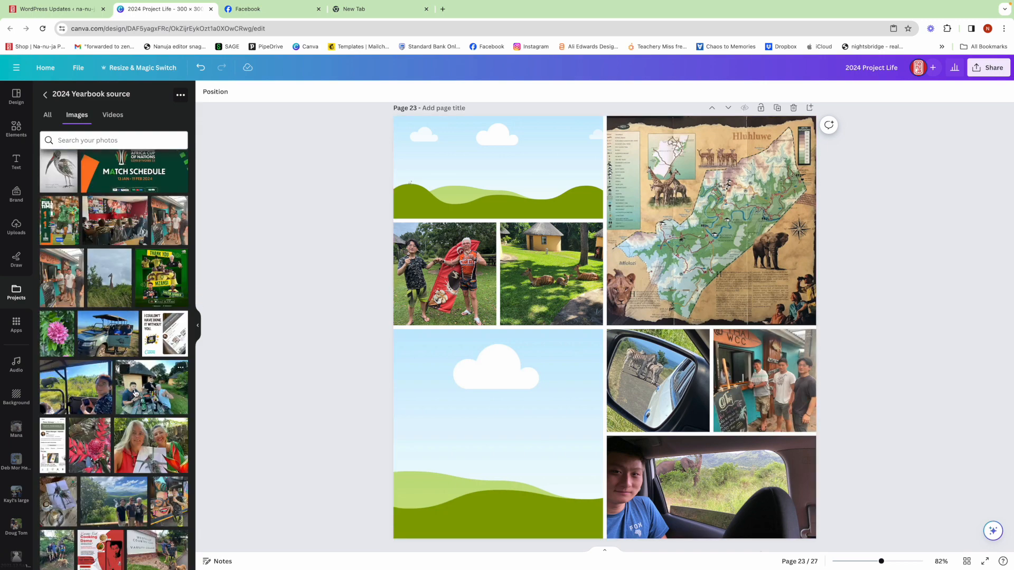
left_click_drag(134, 393, 451, 209)
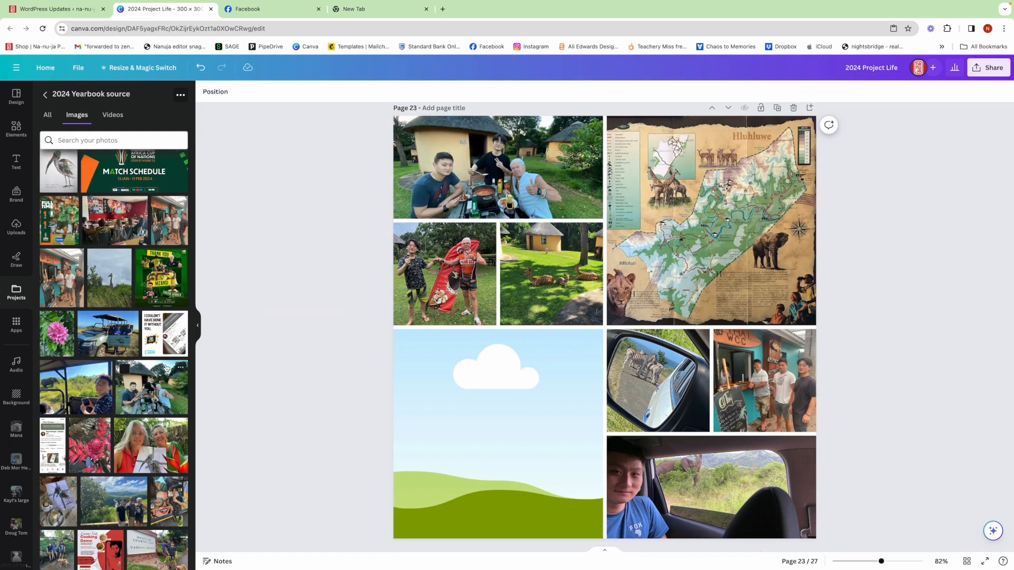
scroll(144, 372, "up", 7)
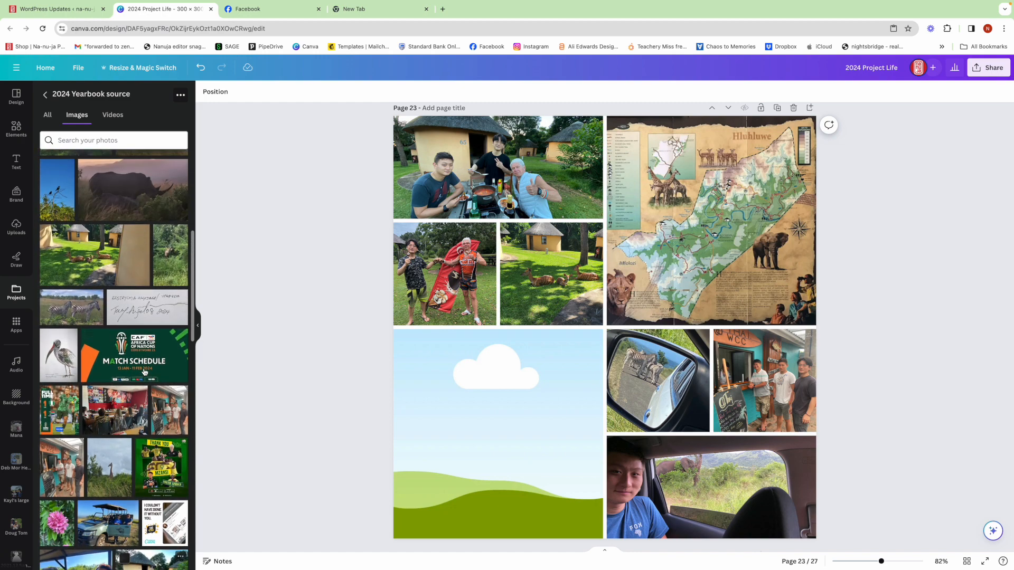
Fill the empty large lower-left frame on page 23 with the photo of the antelope standing in the bushes.
scroll(144, 372, "up", 3)
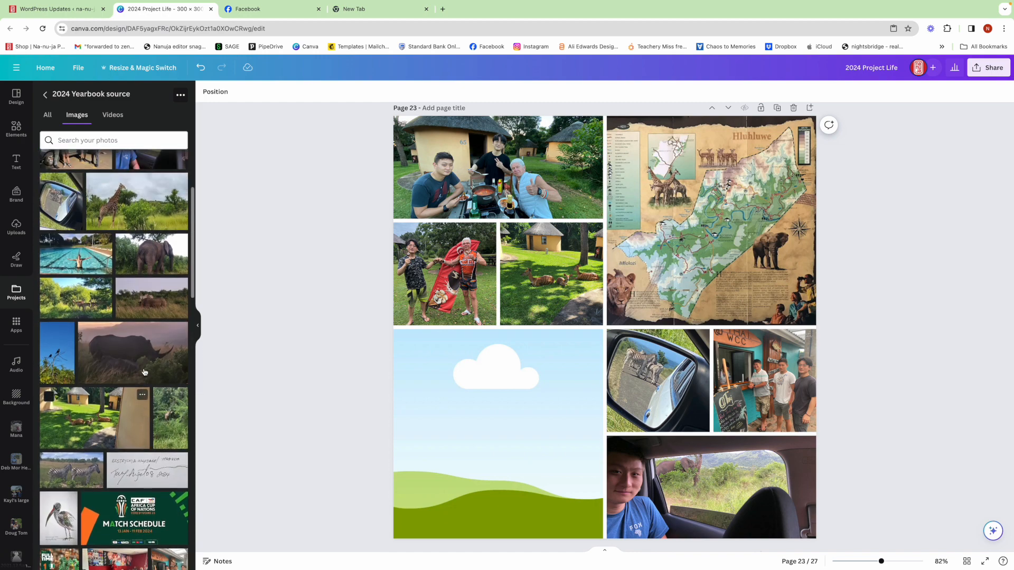
left_click_drag(168, 414, 471, 417)
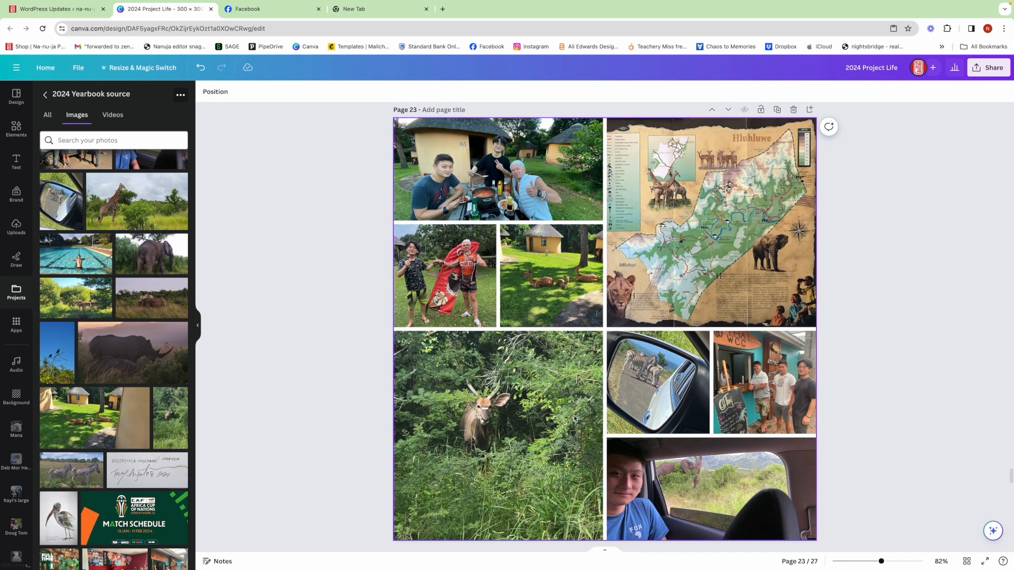
Search the design elements for "badge" and list all the matching graphics.
left_click(16, 127)
left_click(45, 92)
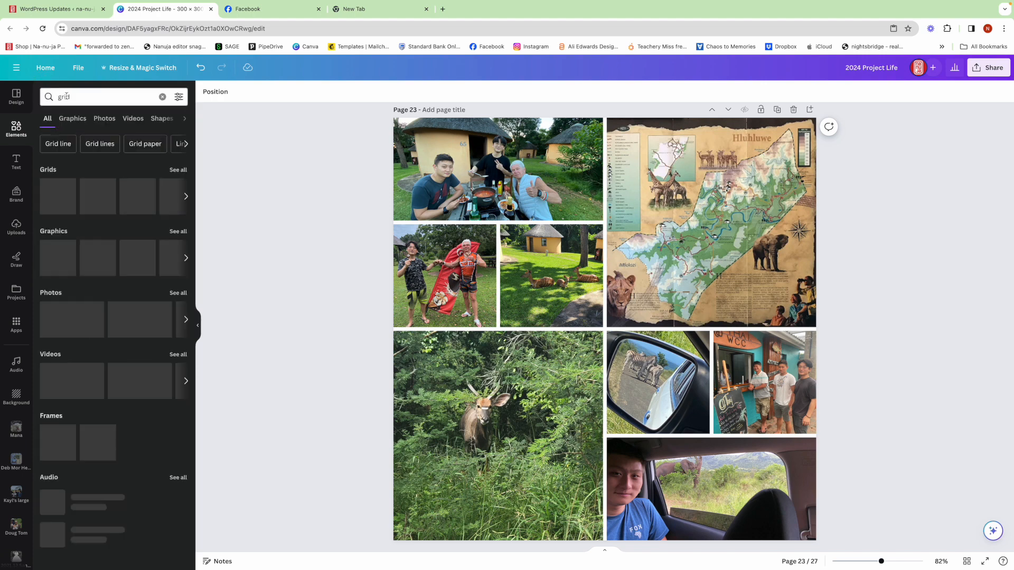
left_click(160, 96)
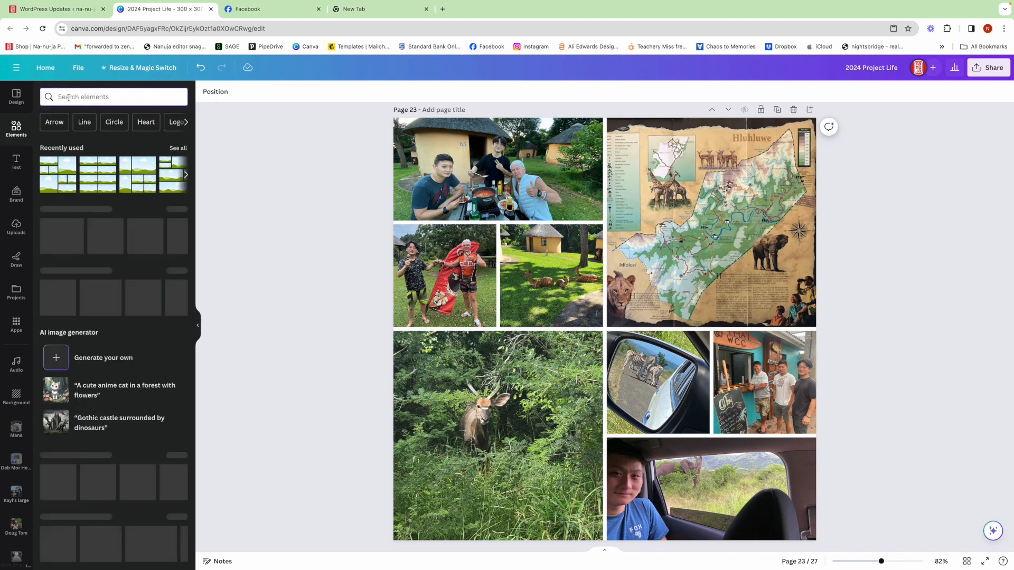
type("badge")
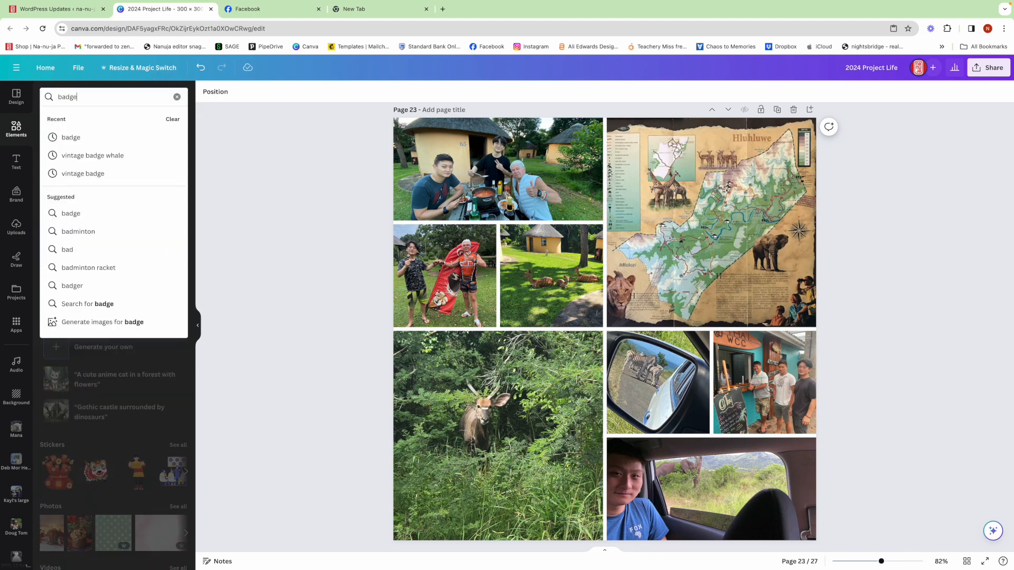
key("Return")
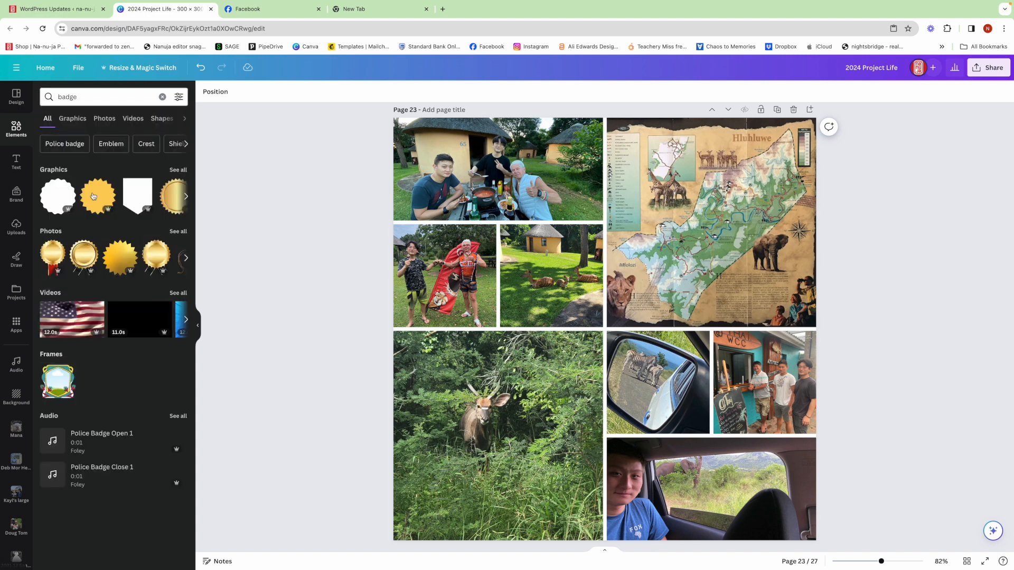
left_click(178, 171)
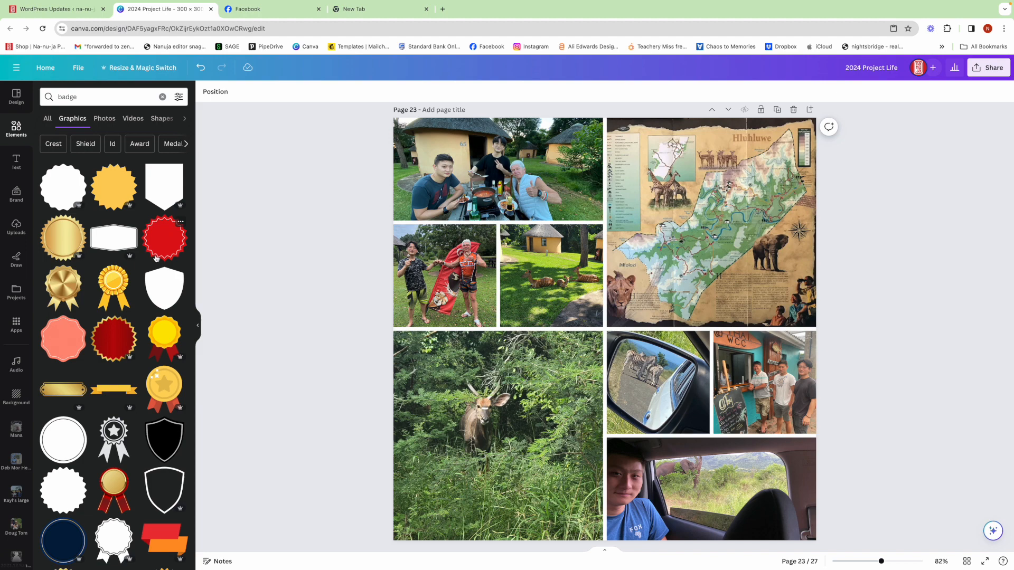
Add the plain label-shaped badge with scalloped edges to page 22 and place it where the top four photos meet.
scroll(156, 258, "down", 3)
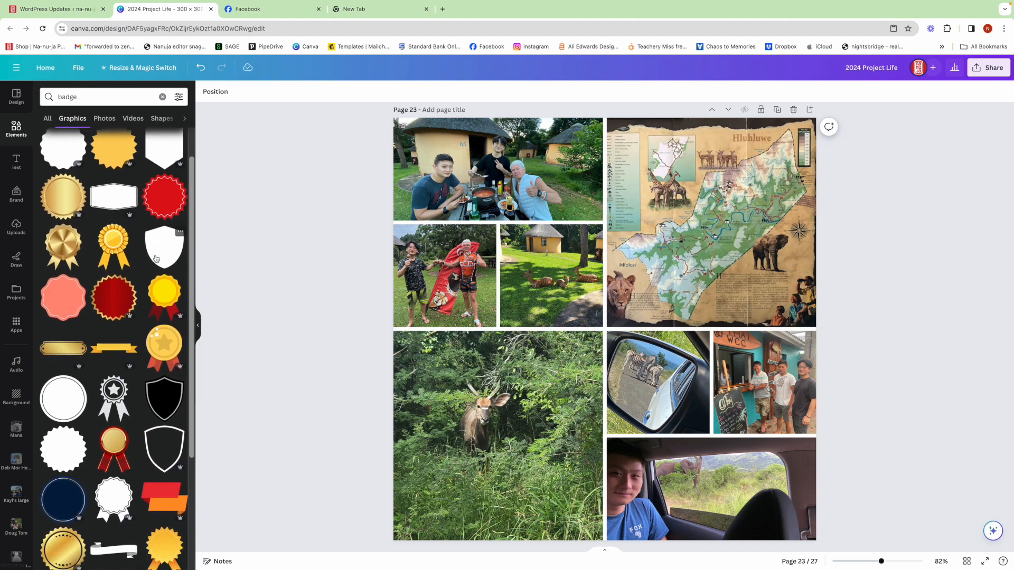
scroll(156, 258, "down", 6)
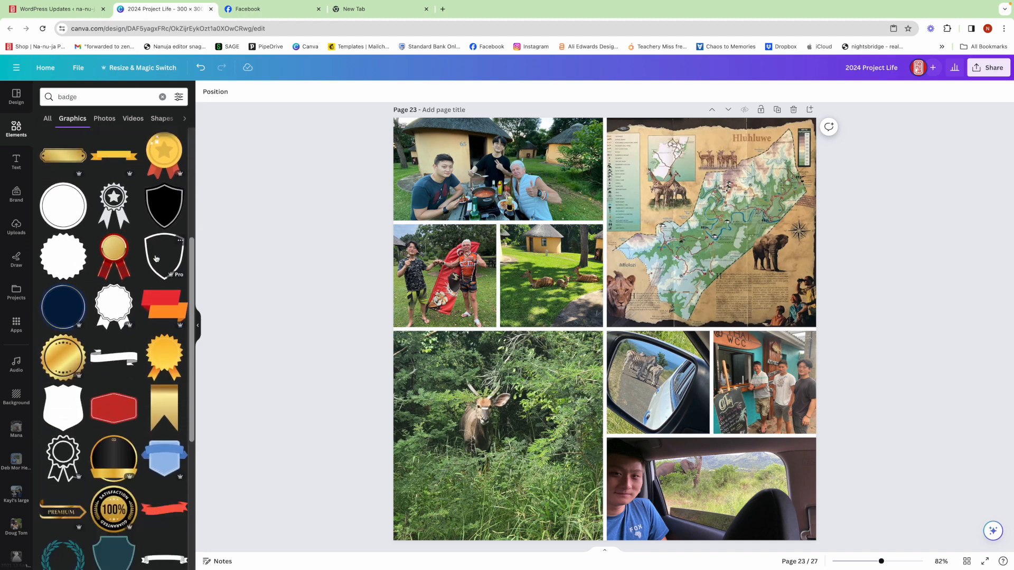
scroll(156, 257, "down", 7)
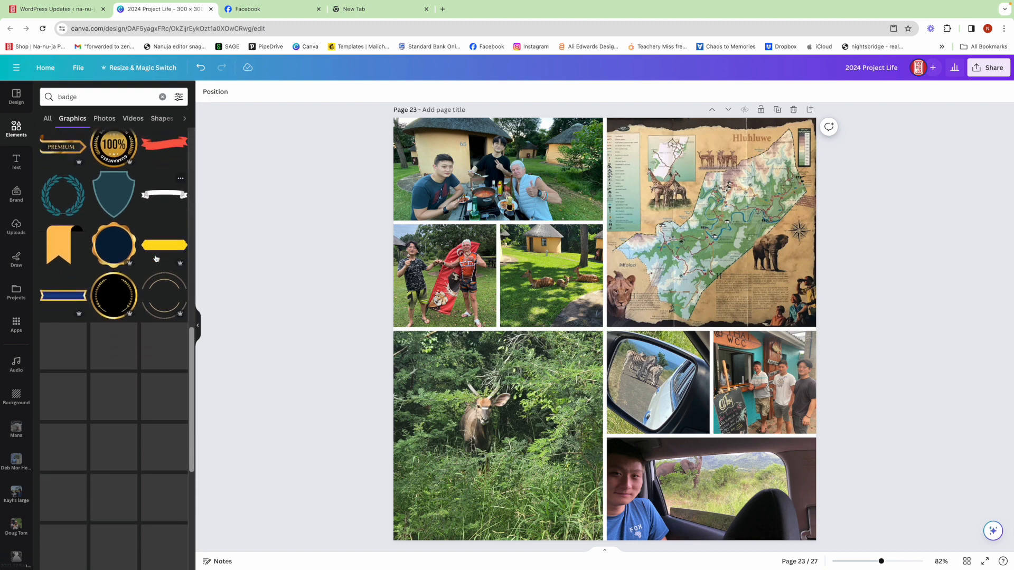
scroll(156, 258, "down", 2)
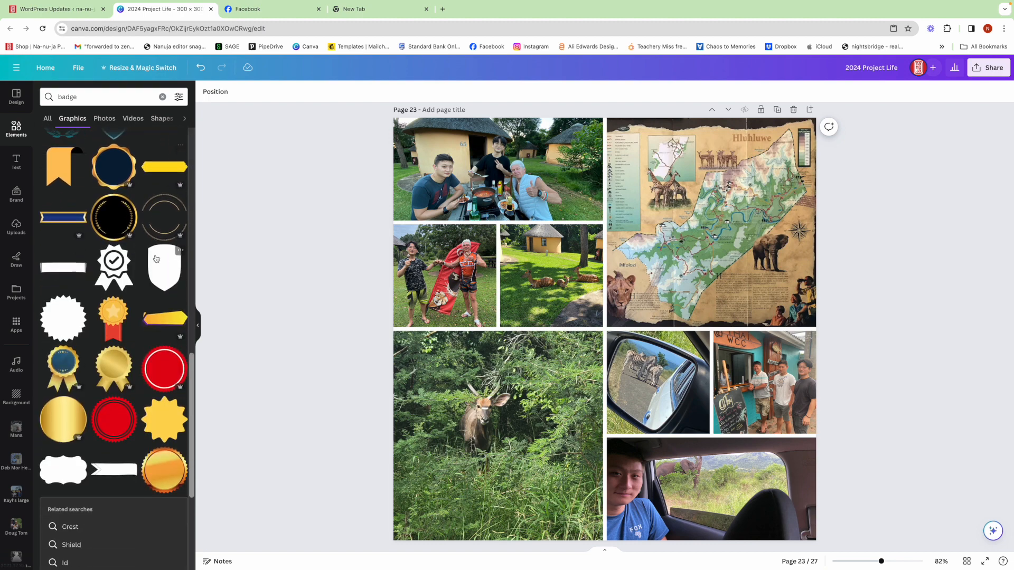
scroll(156, 257, "down", 4)
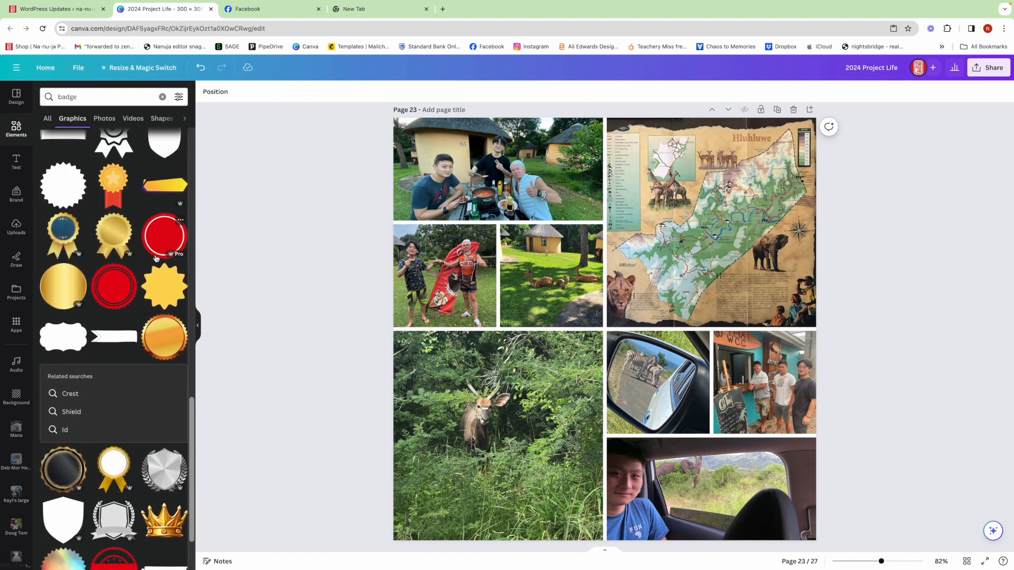
left_click(65, 322)
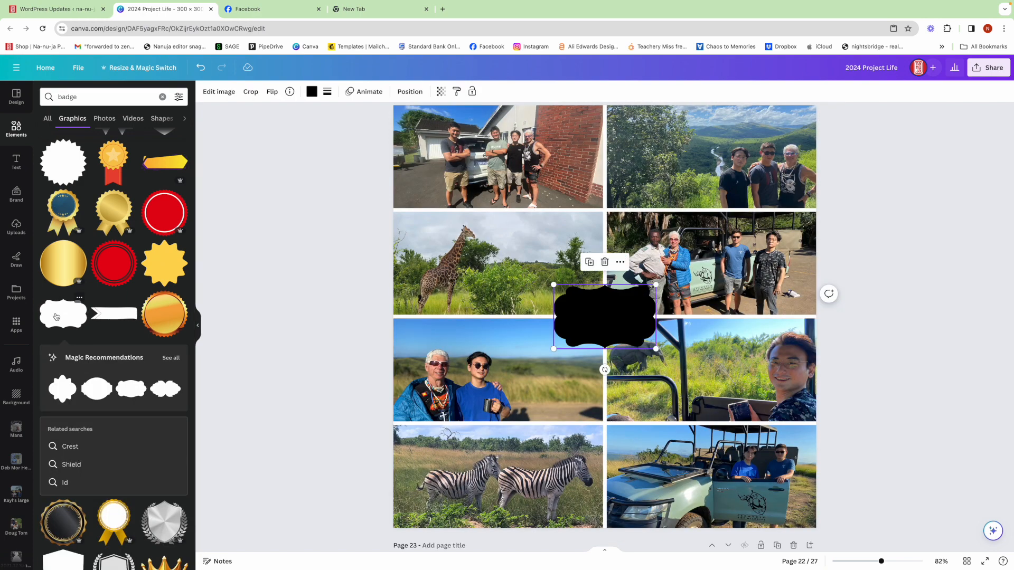
left_click_drag(621, 325, 619, 220)
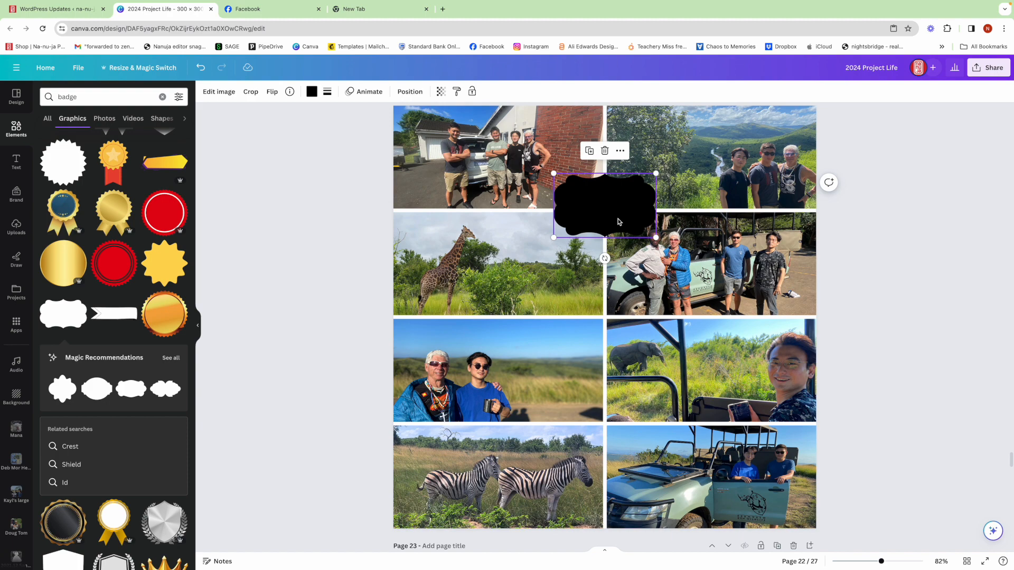
Recolour the badge white (#ffffff) and nudge it slightly upward between the top photos.
left_click(313, 92)
left_click(47, 202)
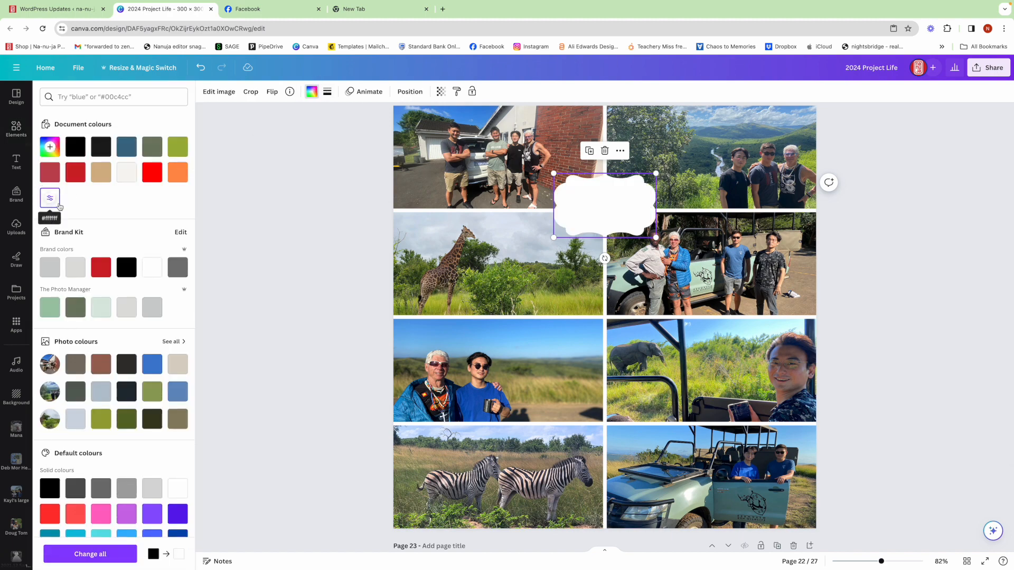
left_click(856, 263)
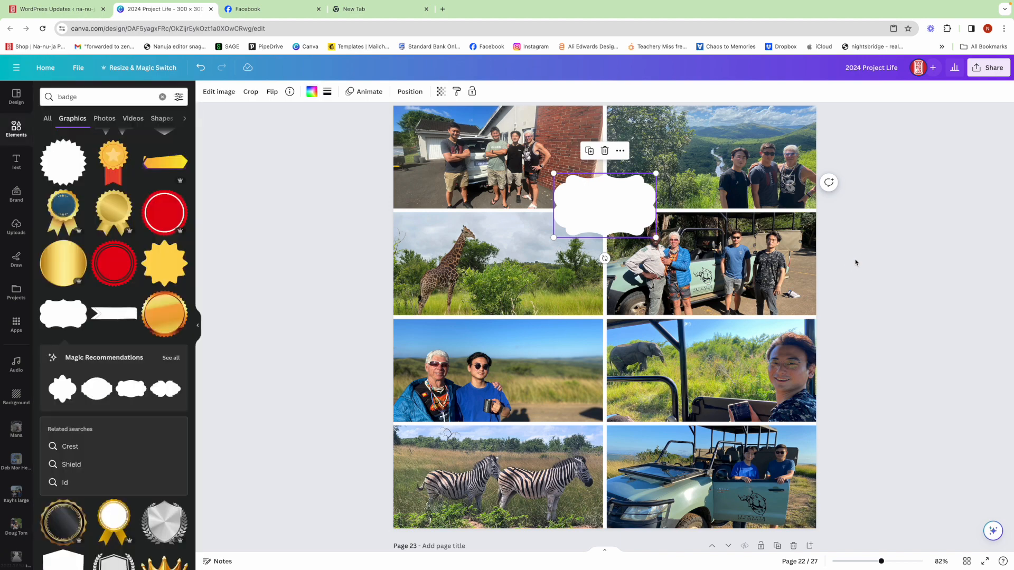
left_click_drag(618, 211, 619, 203)
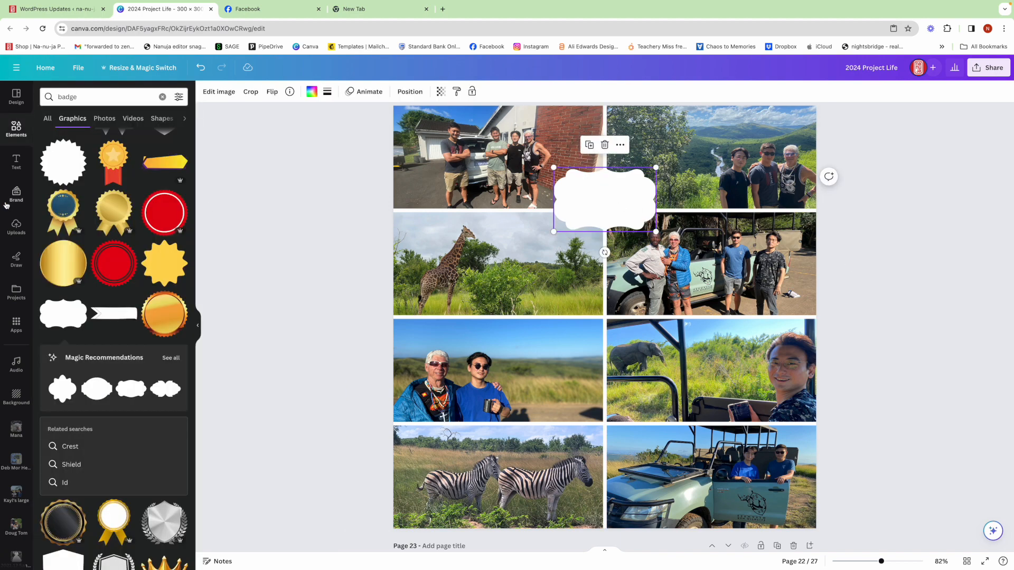
Insert the Hluhluwe Imfolozi Park logo from the yearbook source images and centre it over the badge.
left_click(10, 295)
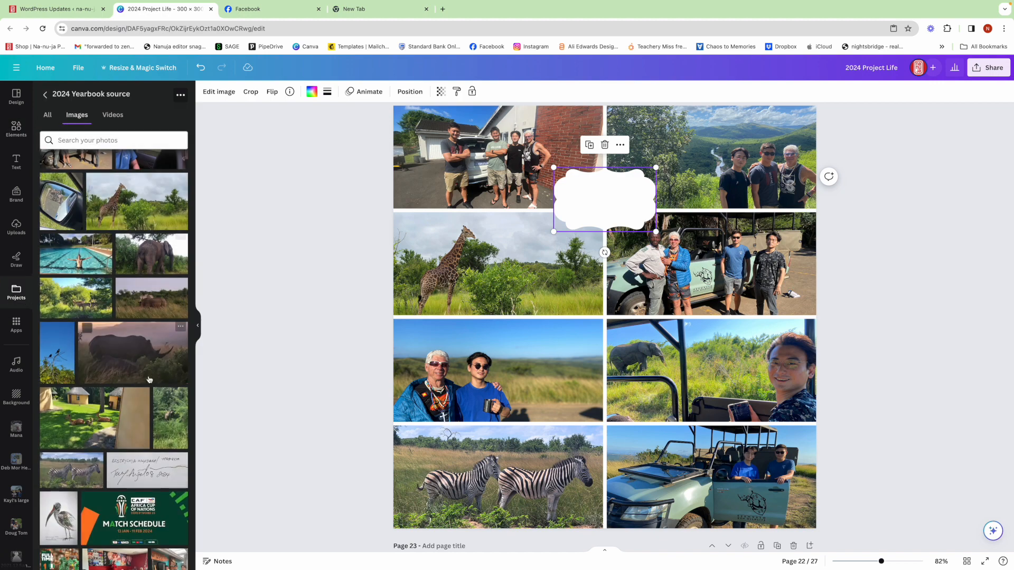
scroll(150, 380, "up", 3)
left_click(84, 233)
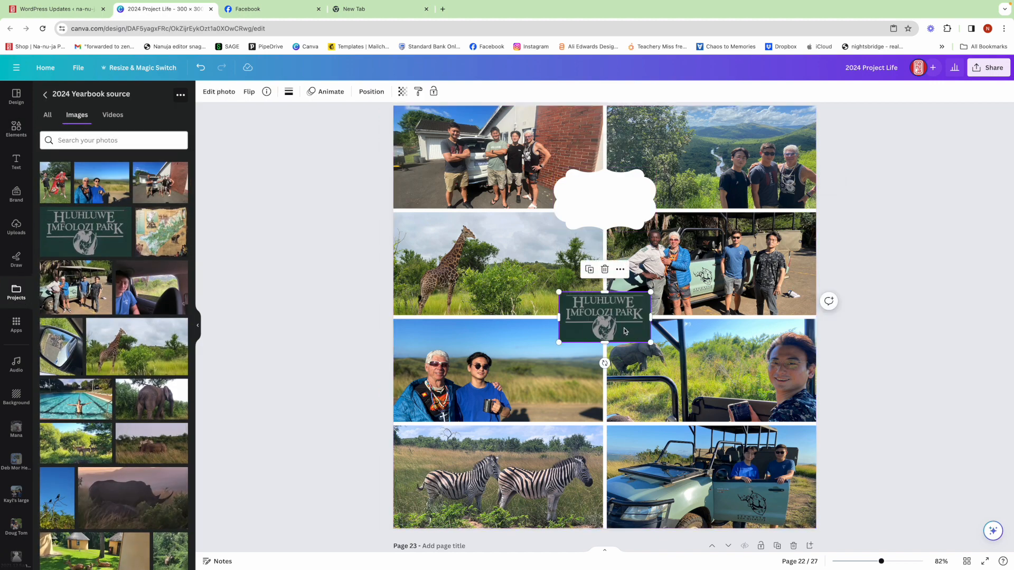
left_click_drag(606, 329, 606, 238)
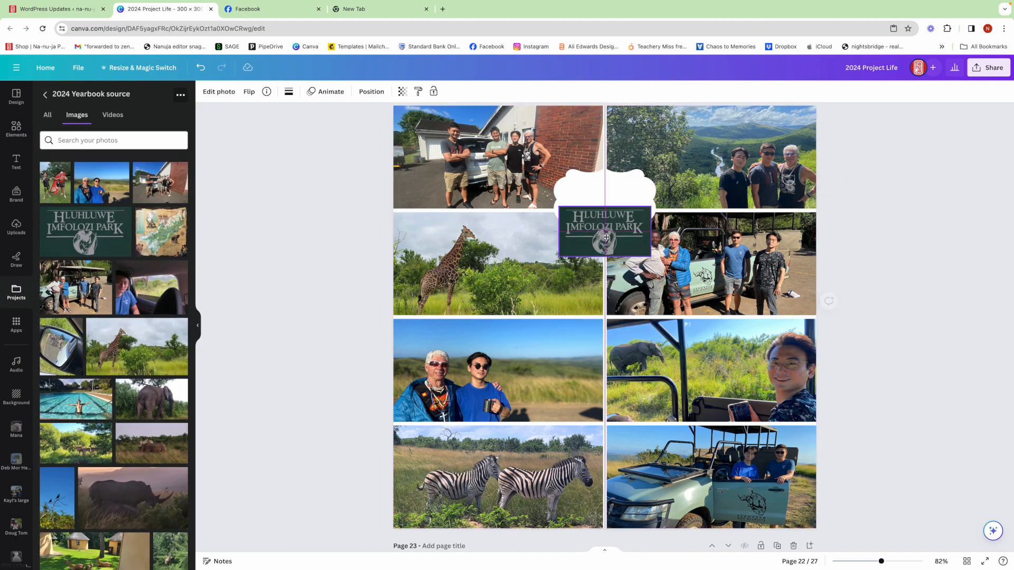
left_click(607, 209)
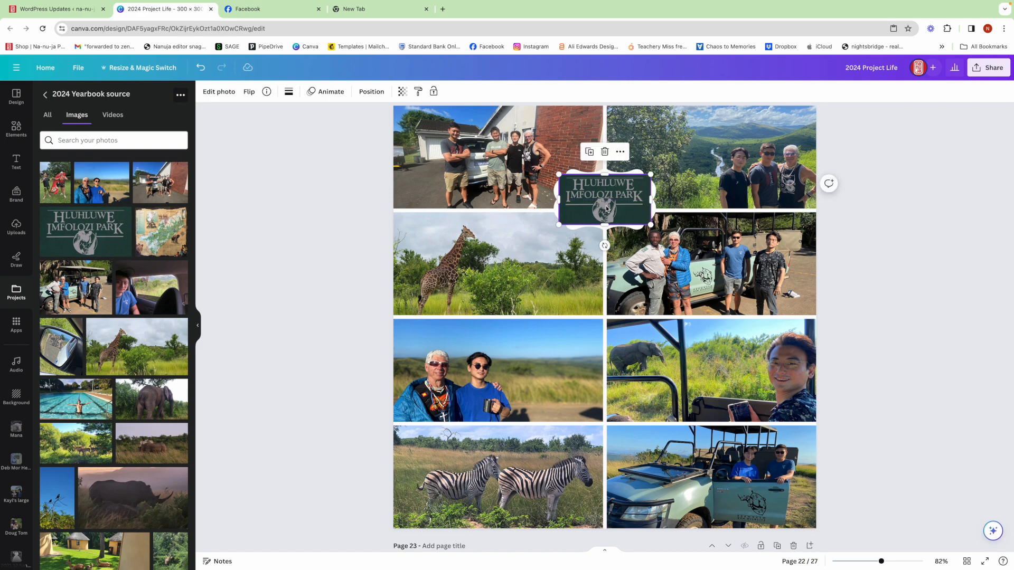
Remove the dark green background from the park logo with BG Remover.
left_click(217, 92)
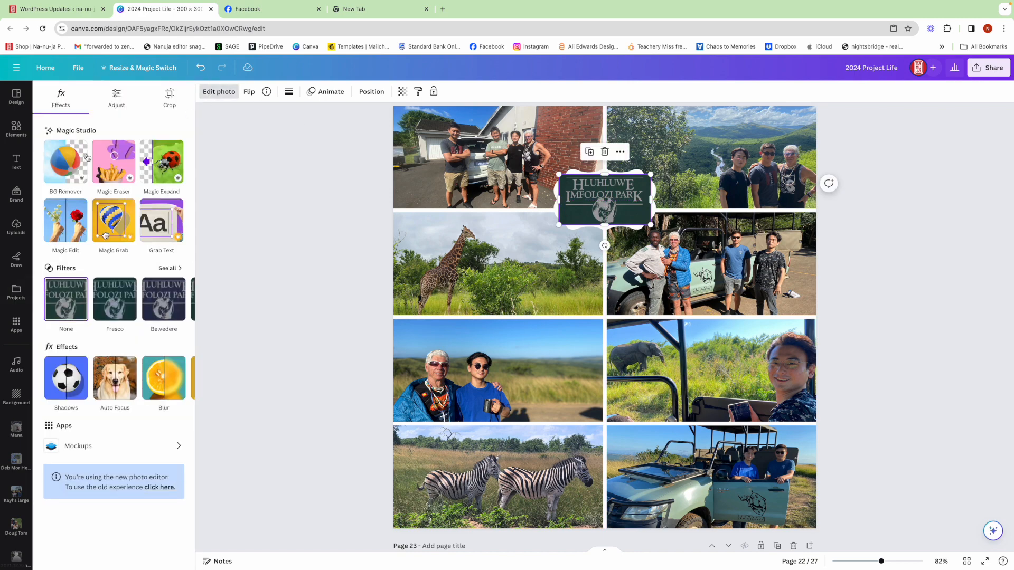
left_click(65, 165)
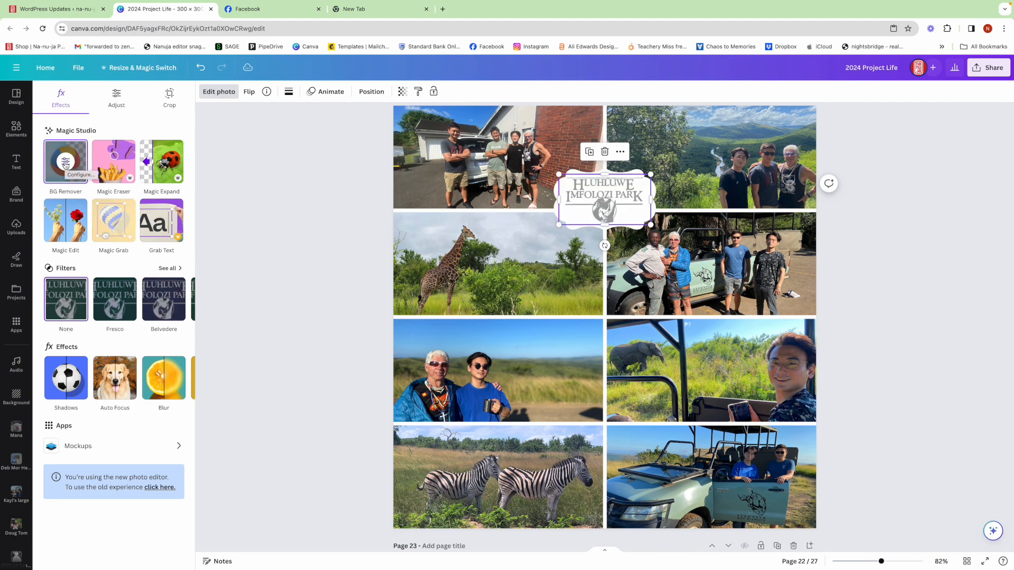
left_click(893, 271)
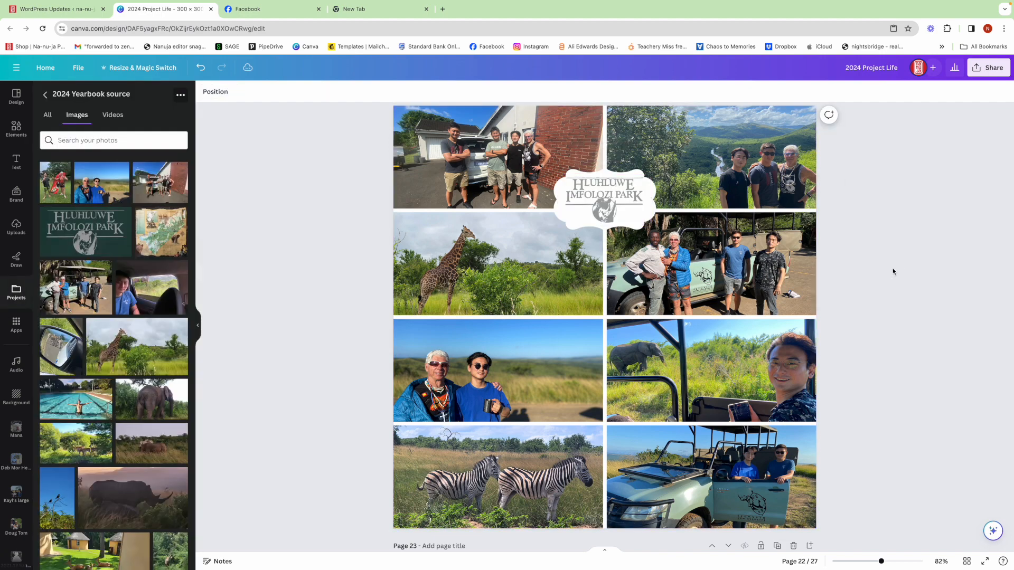
Give the park logo a black Outline shadow and reduce the outline size to a thin edge.
left_click(606, 202)
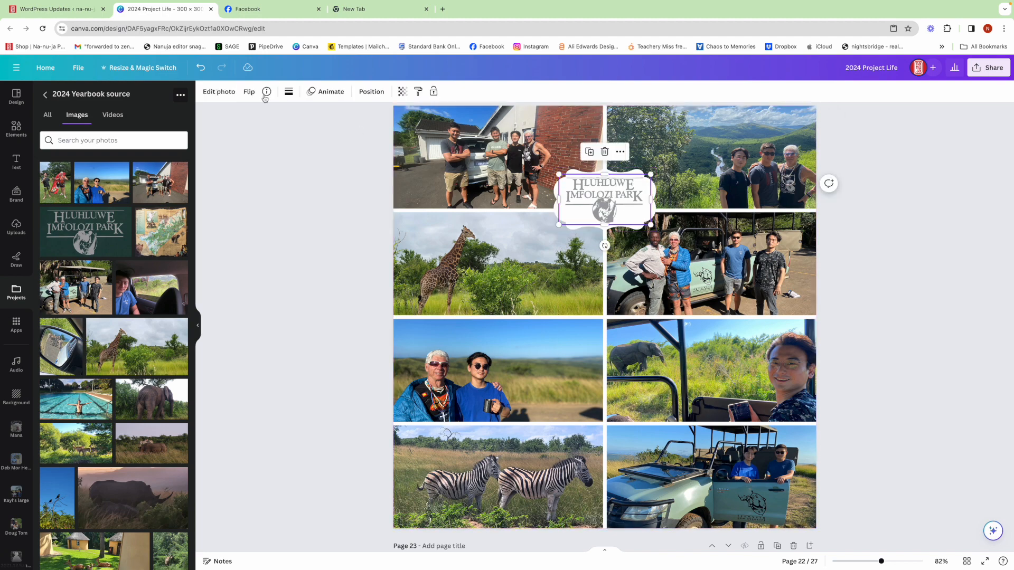
left_click(227, 92)
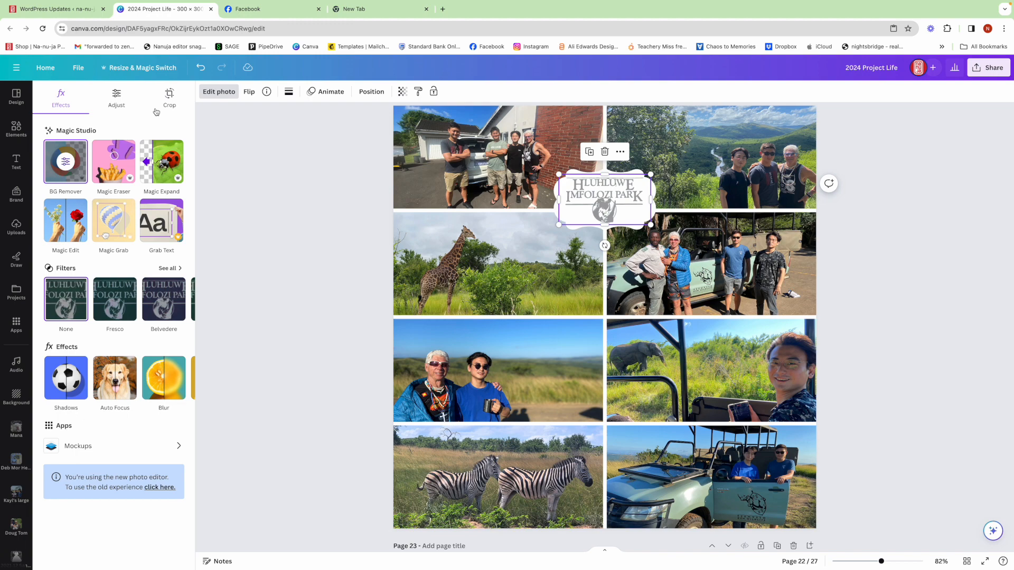
left_click(73, 380)
left_click(167, 199)
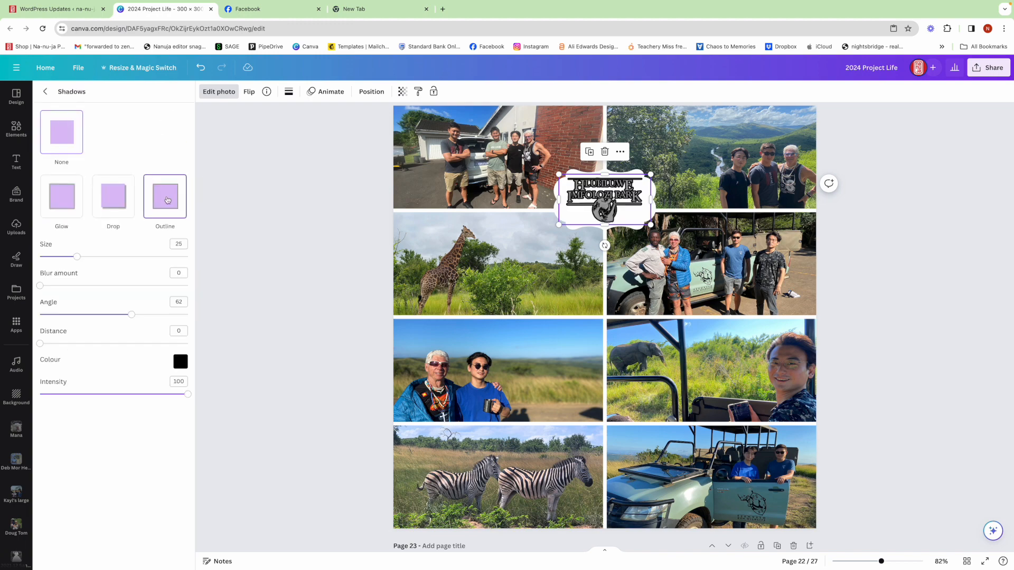
left_click_drag(76, 261, 48, 258)
left_click(892, 269)
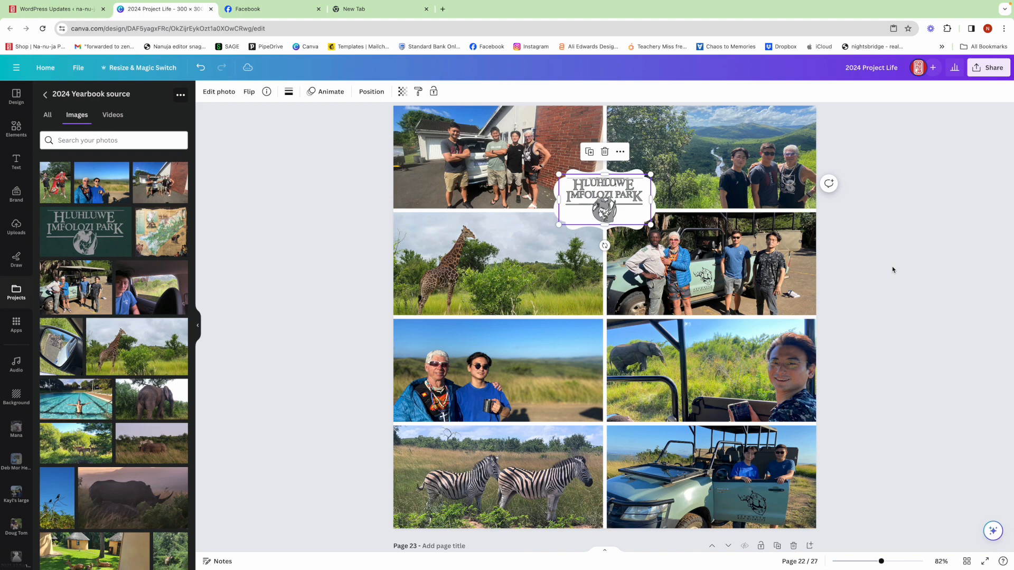
Recolour the badge behind the park logo with the tan document colour.
left_click(630, 227)
left_click(312, 92)
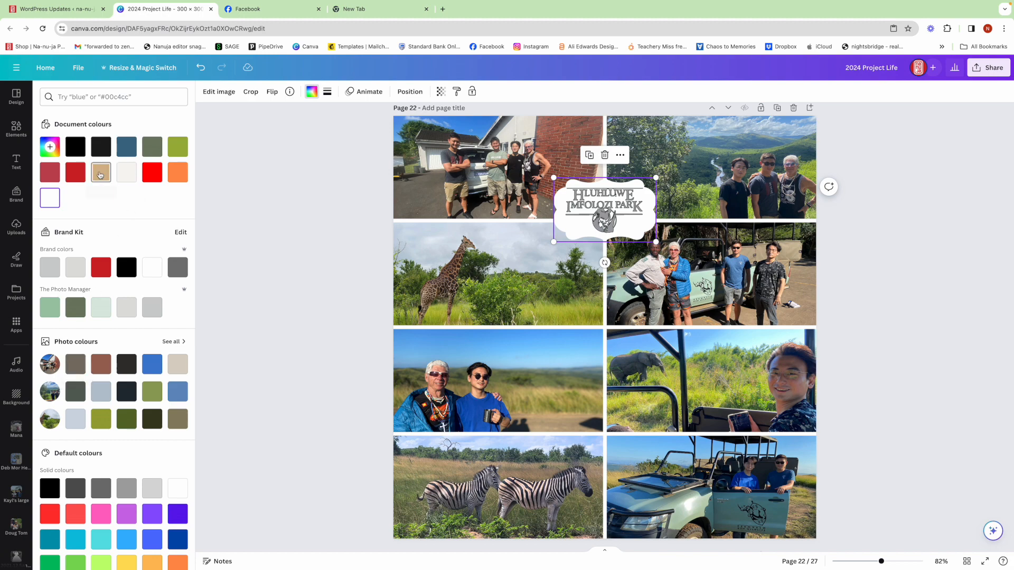
left_click(102, 173)
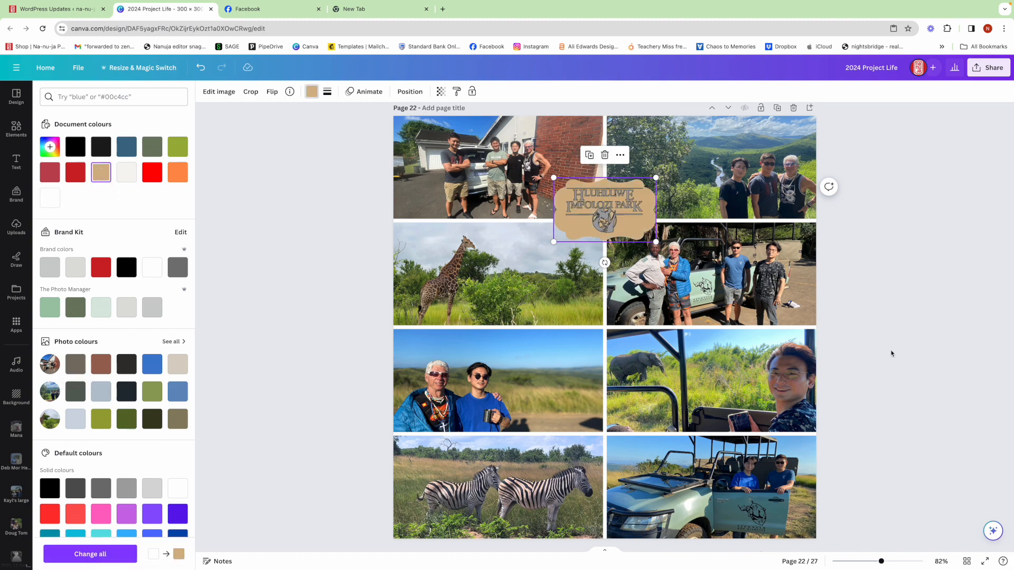
left_click(889, 352)
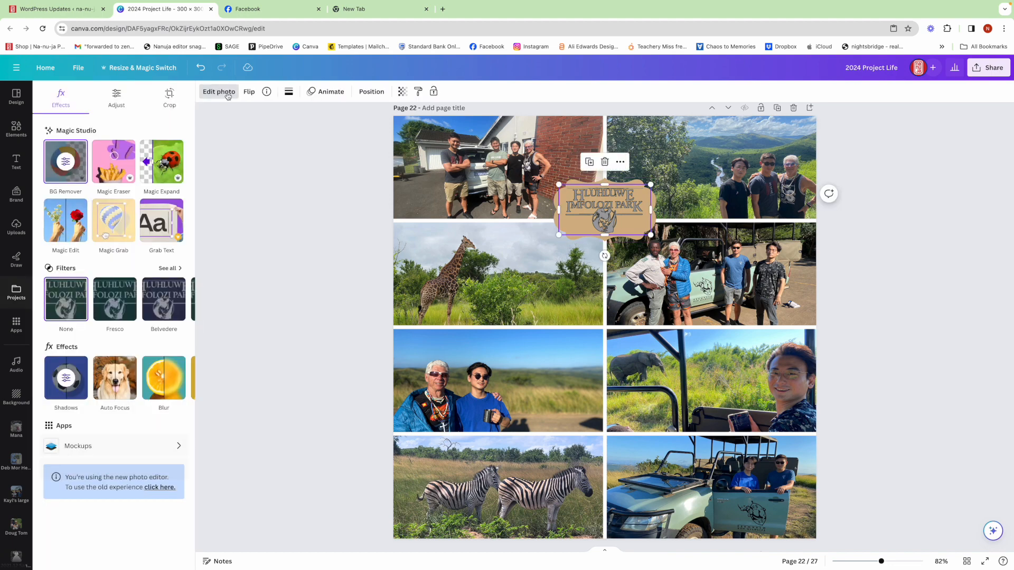
Raise the park logo's brightness to the maximum so its lettering turns white.
left_click(115, 108)
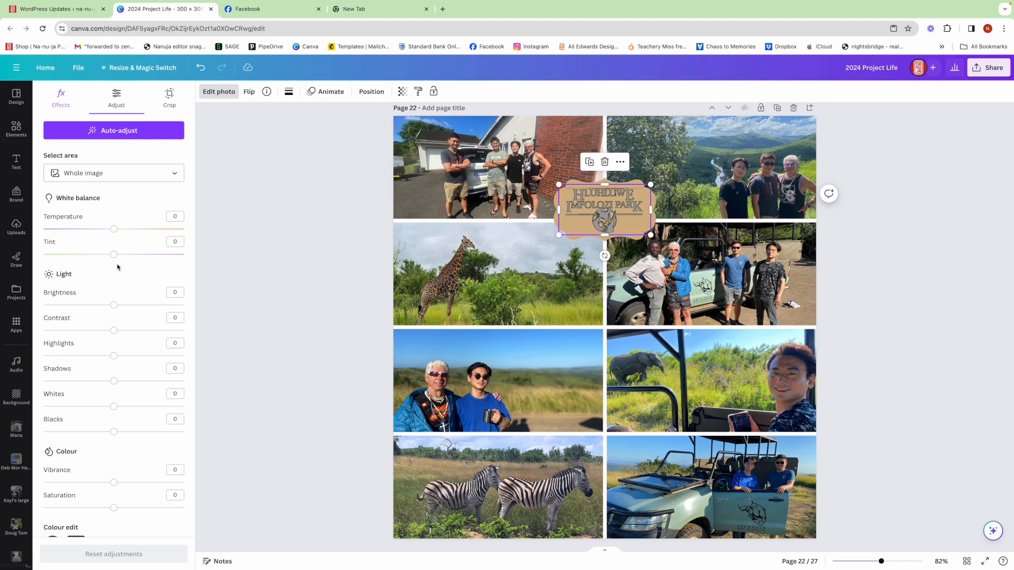
left_click_drag(117, 306, 201, 306)
left_click(906, 261)
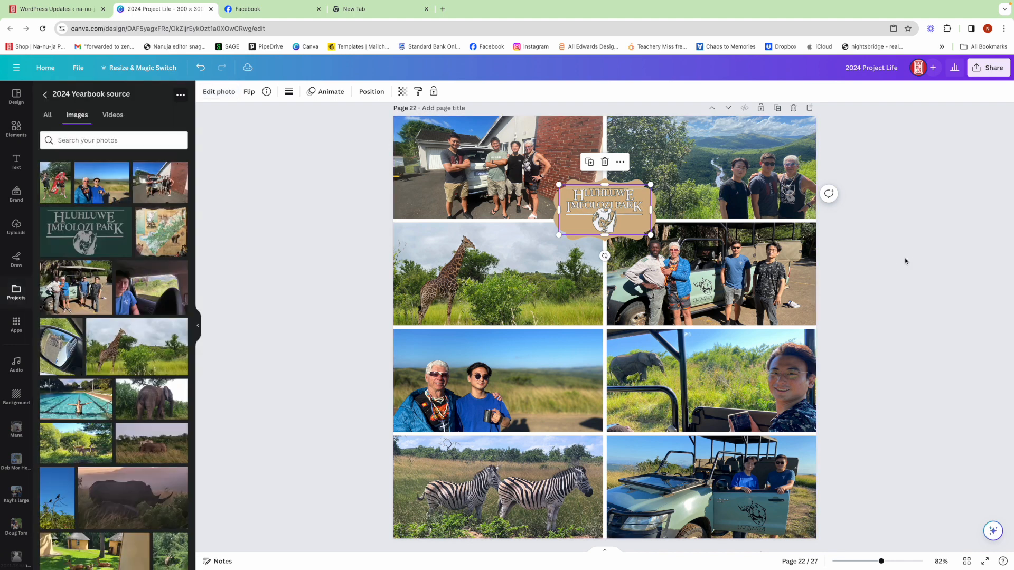